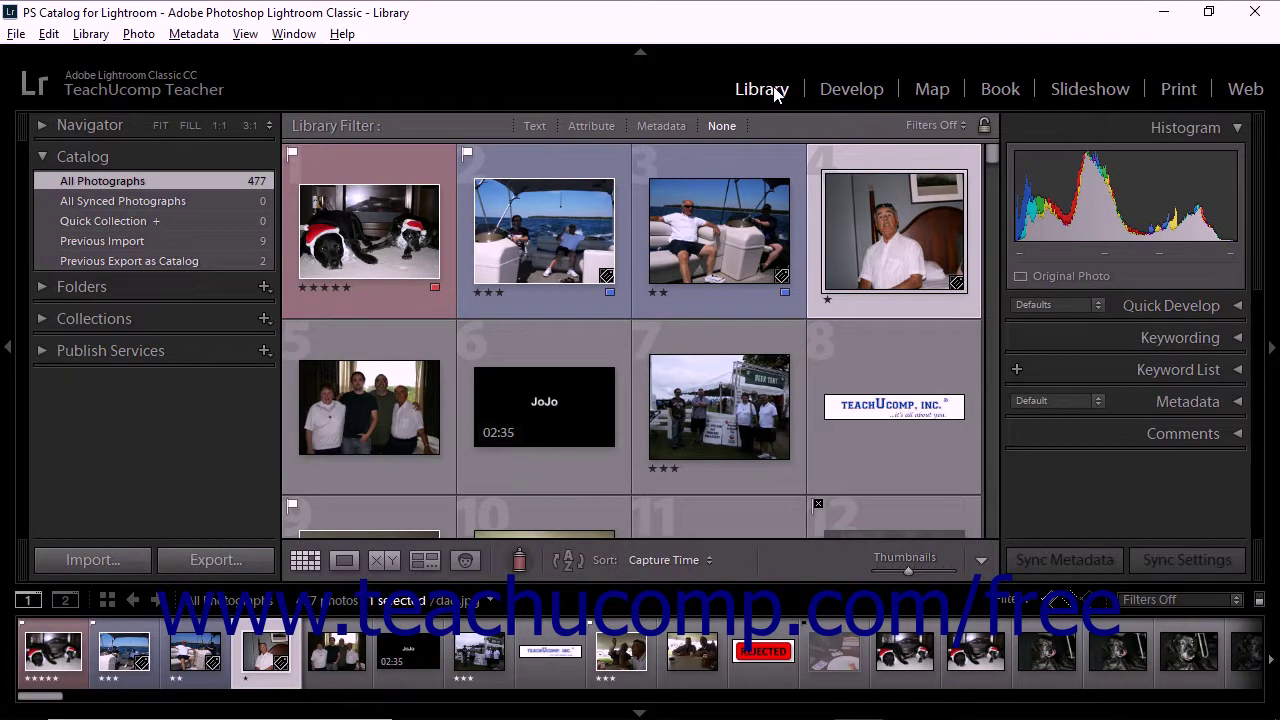
- Cycle through the Text, Attribute and Metadata filters, turn filtering off, then show the Text filter
left_click(527, 127)
left_click(527, 127)
left_click(583, 126)
left_click(581, 126)
left_click(652, 126)
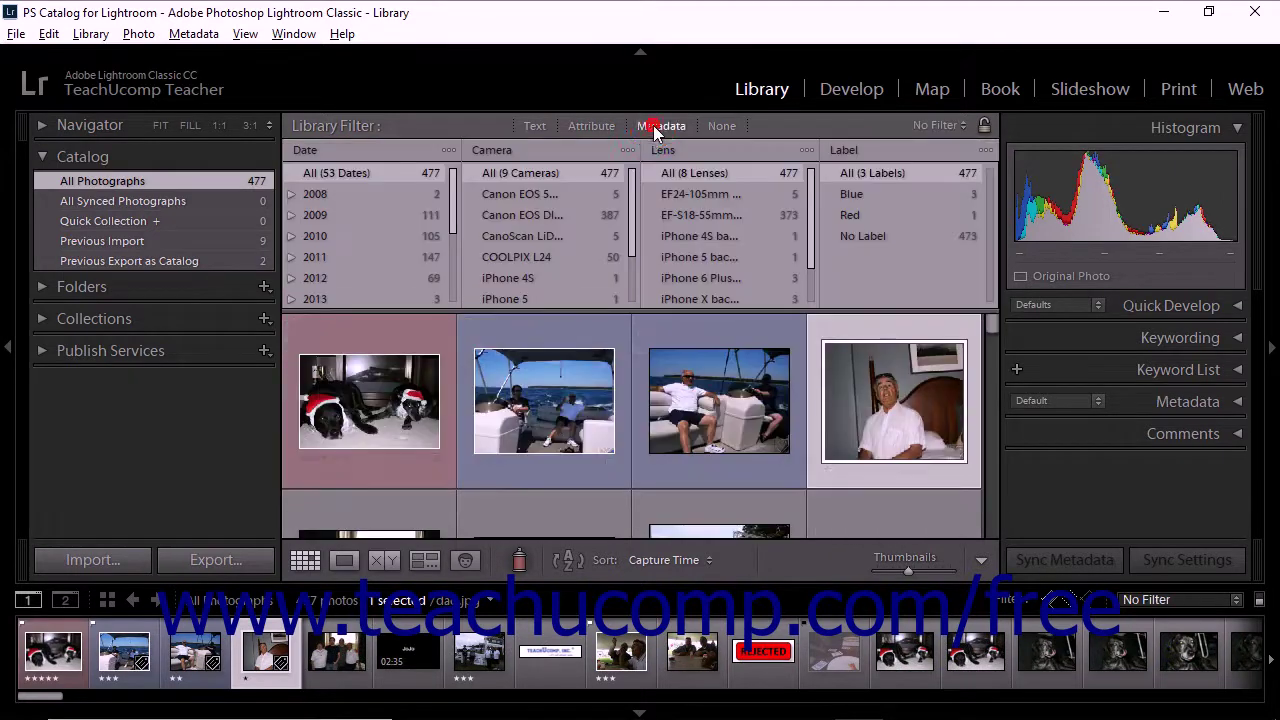
left_click(653, 126)
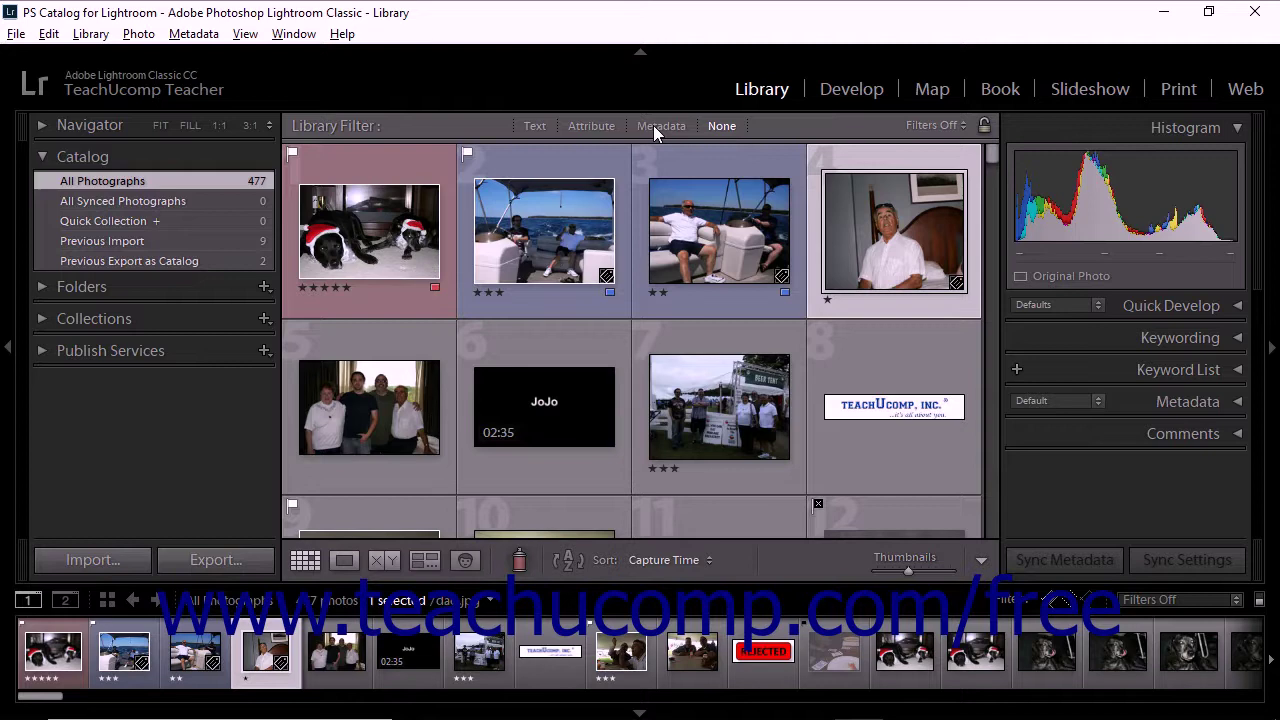
left_click(535, 126)
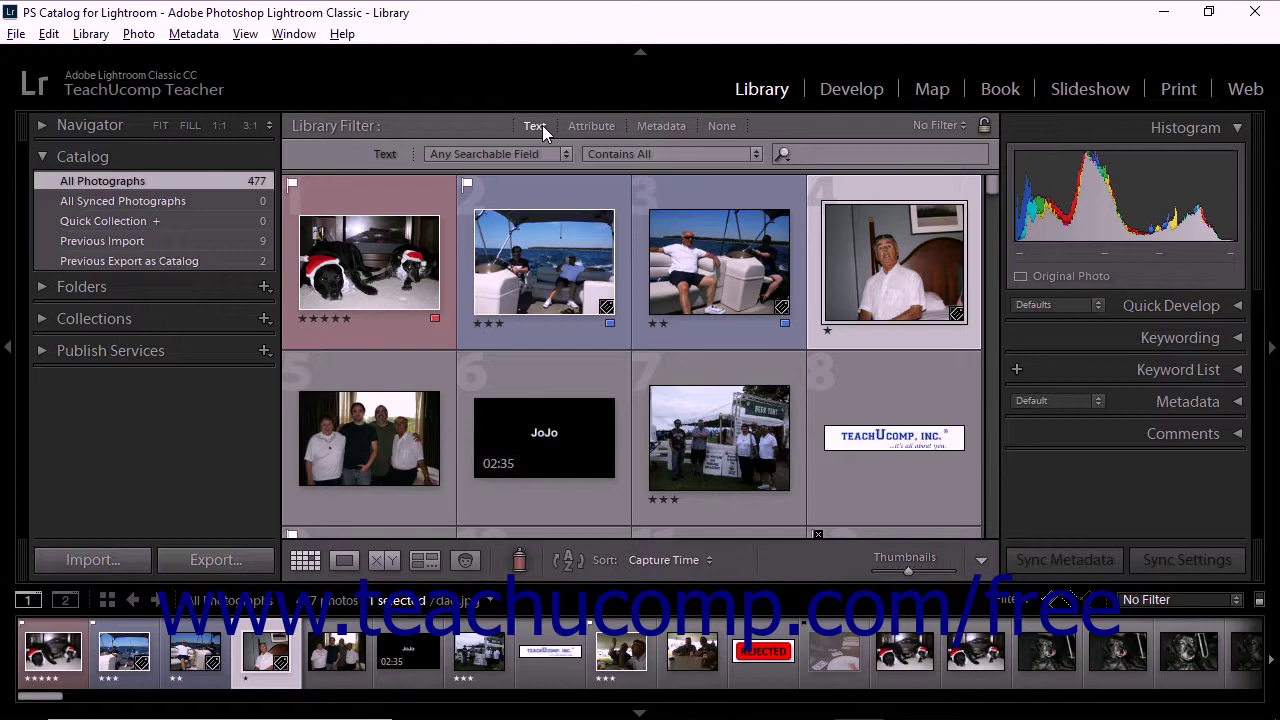
- Try the Attribute and Metadata filters in turn, then set the Library Filter to None
left_click(542, 125)
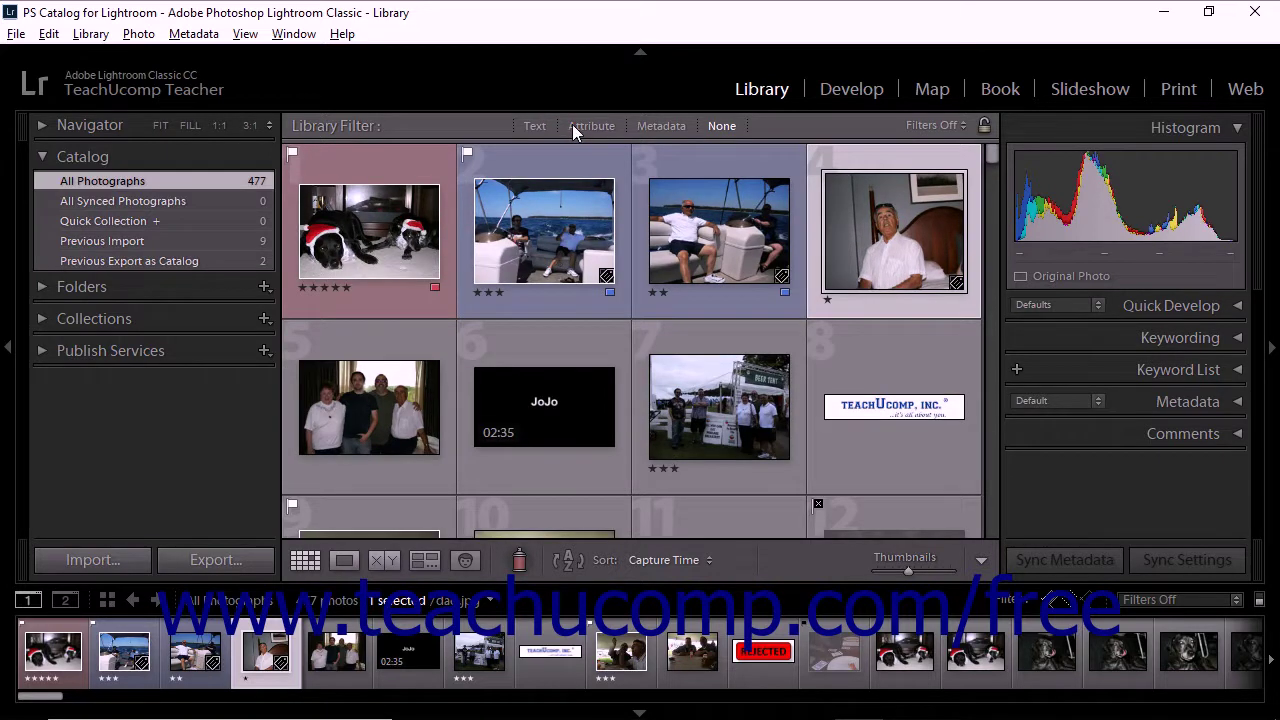
left_click(576, 127)
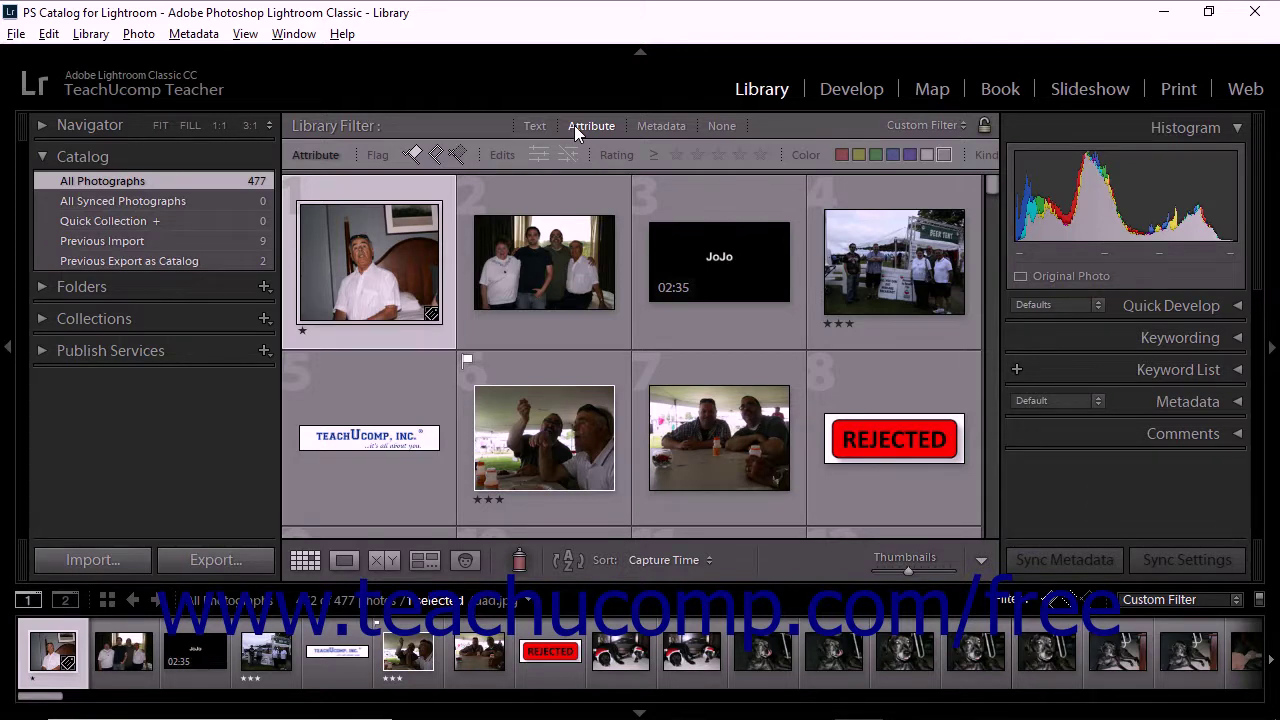
left_click(574, 125)
left_click(664, 127)
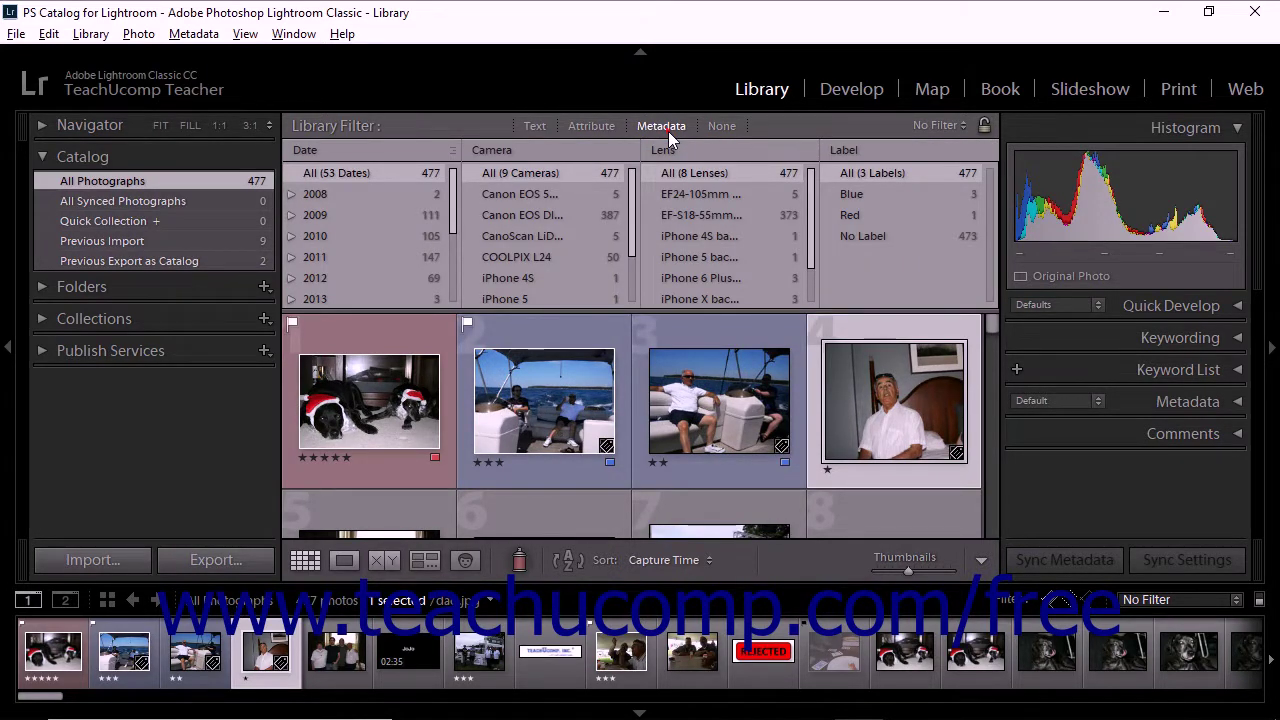
left_click(668, 131)
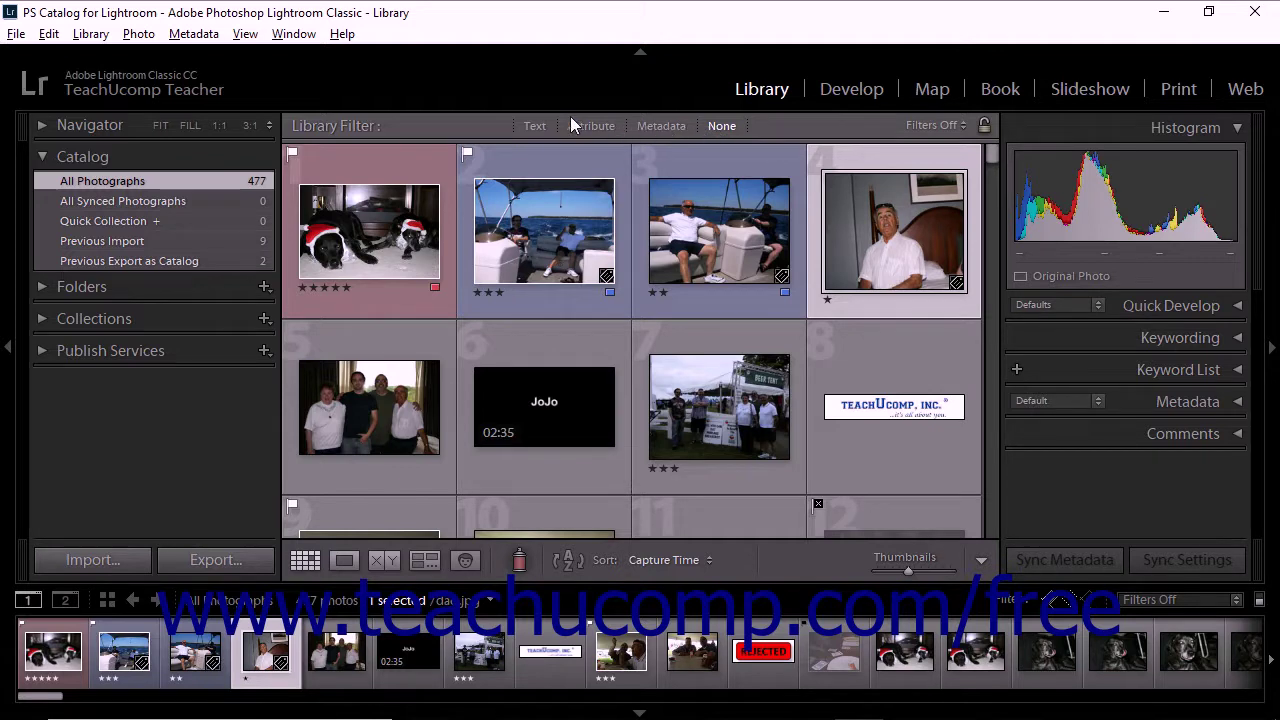
- Switch between Text, None and the Metadata browser, ending on the empty Text filter
left_click(536, 126)
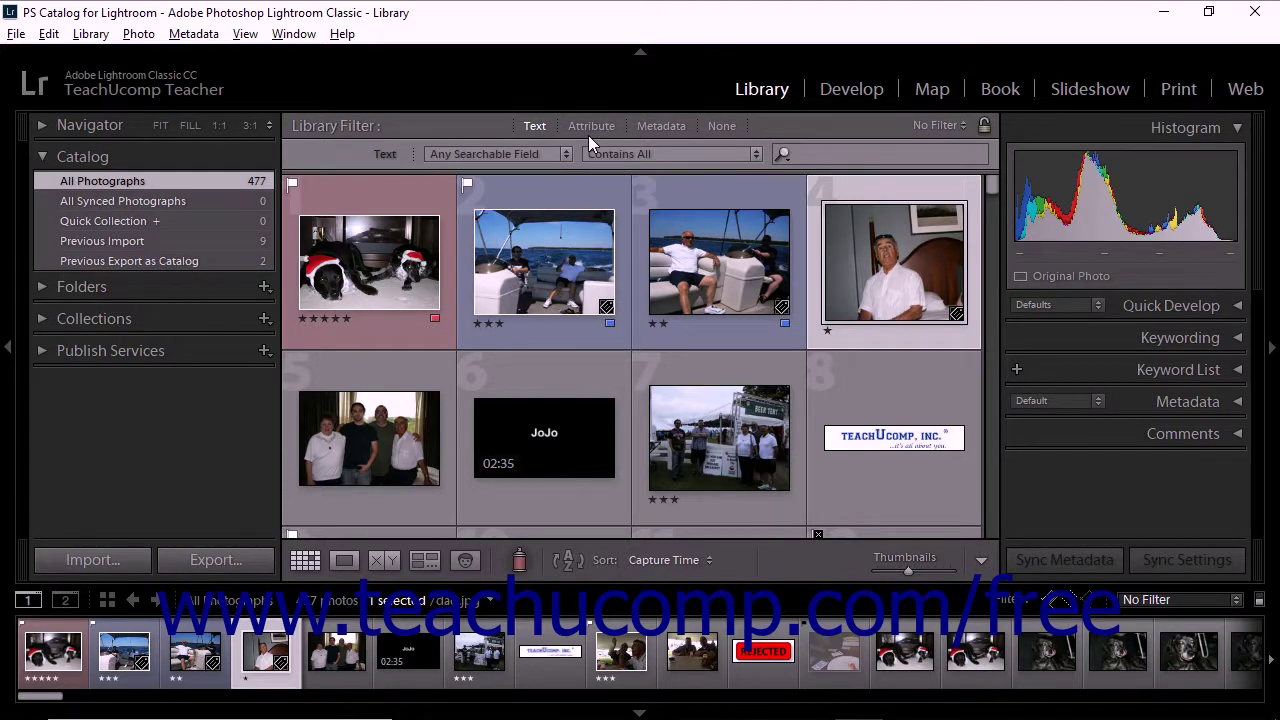
left_click(541, 127)
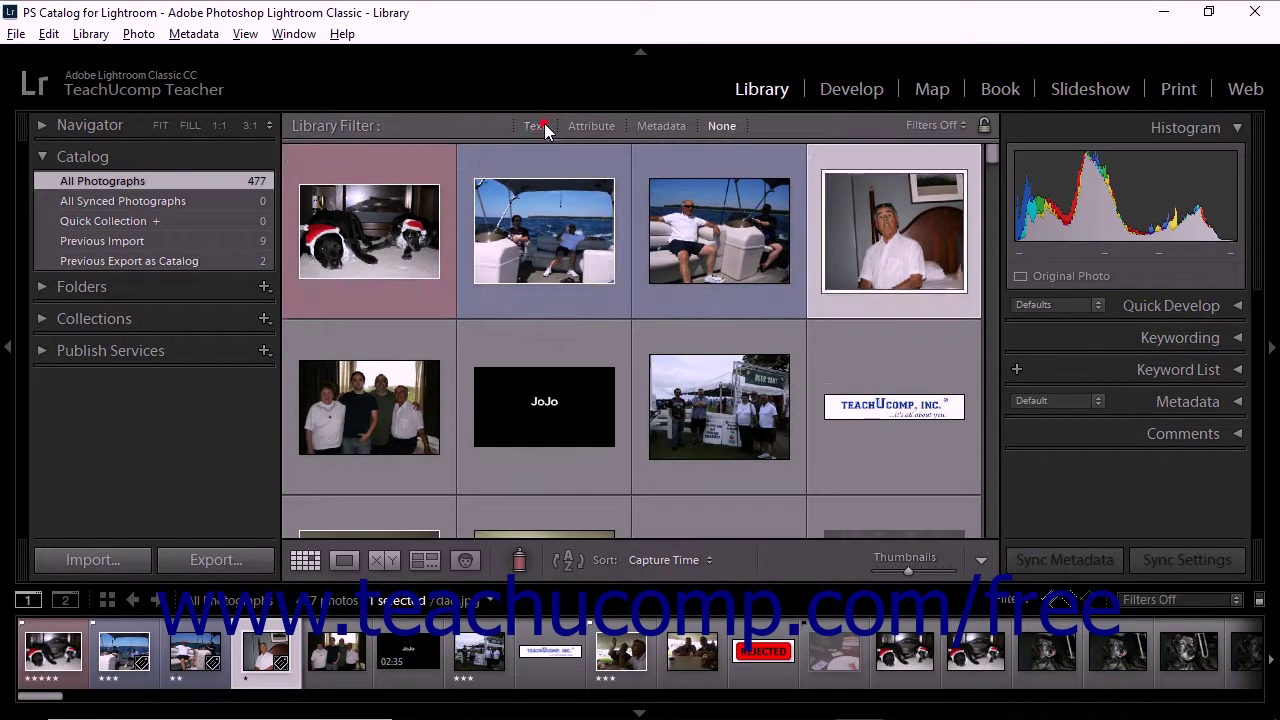
left_click(661, 127)
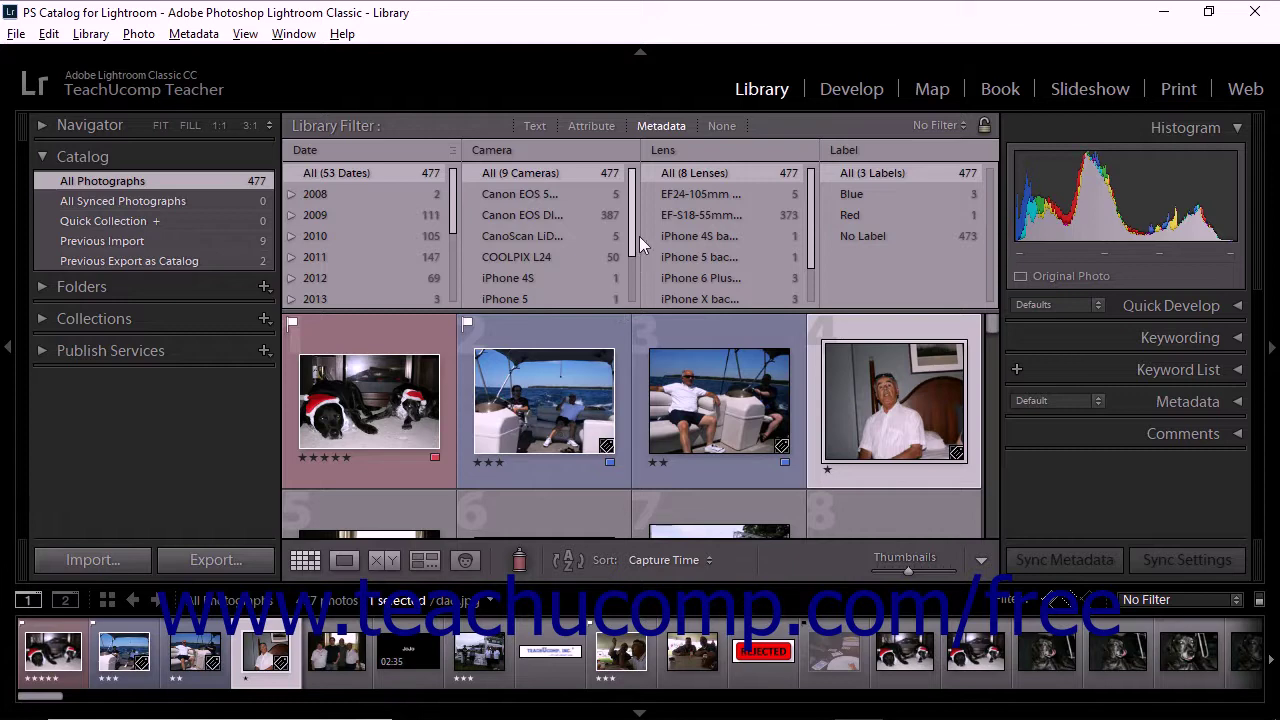
left_click(664, 127)
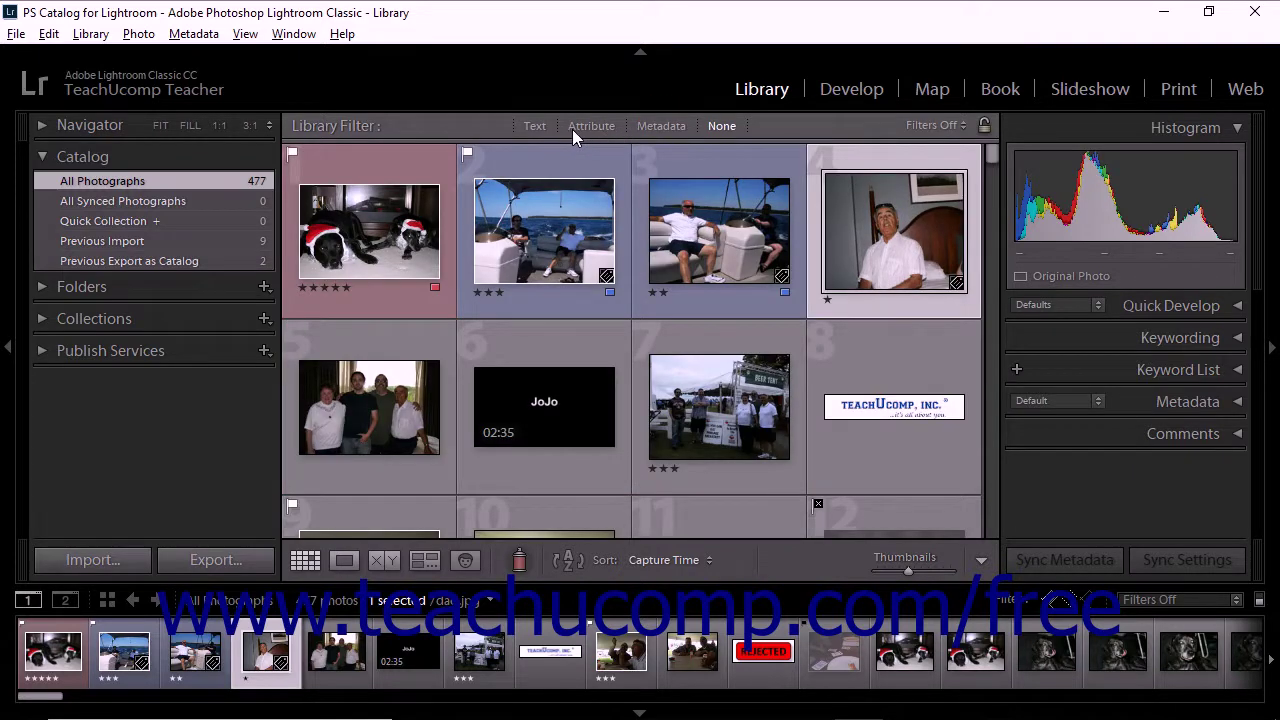
left_click(536, 127)
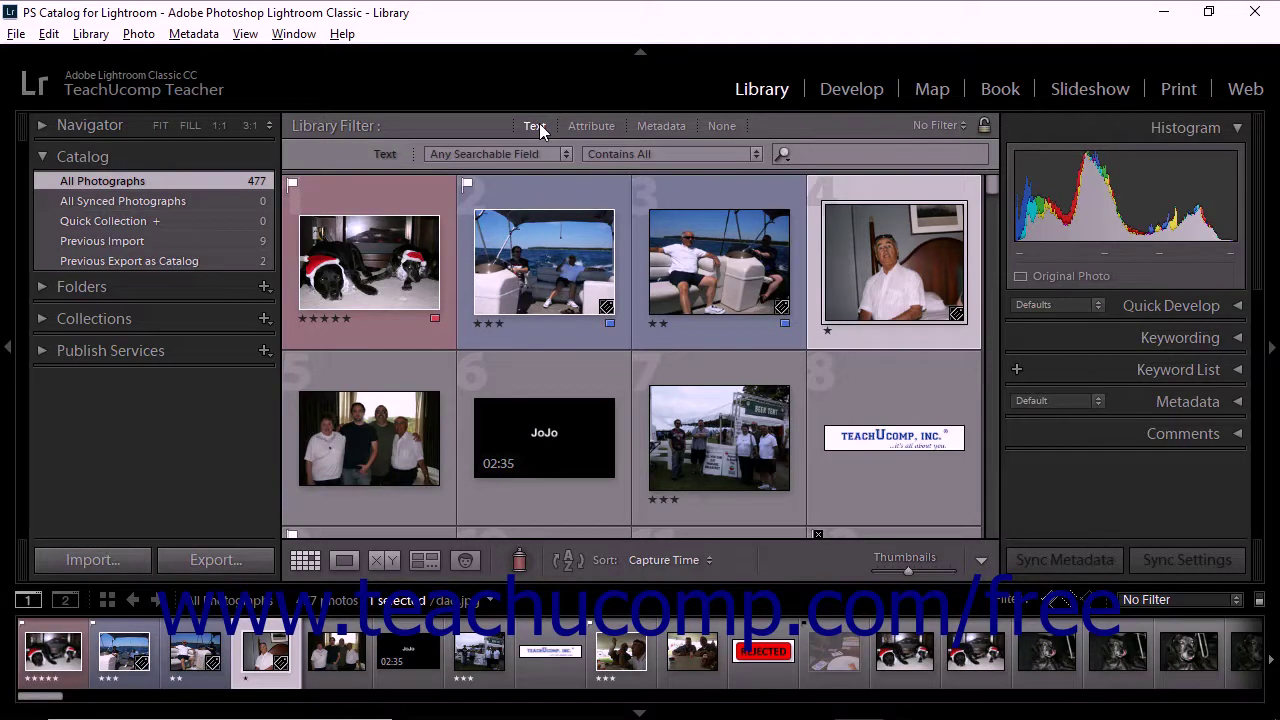
left_click(590, 126)
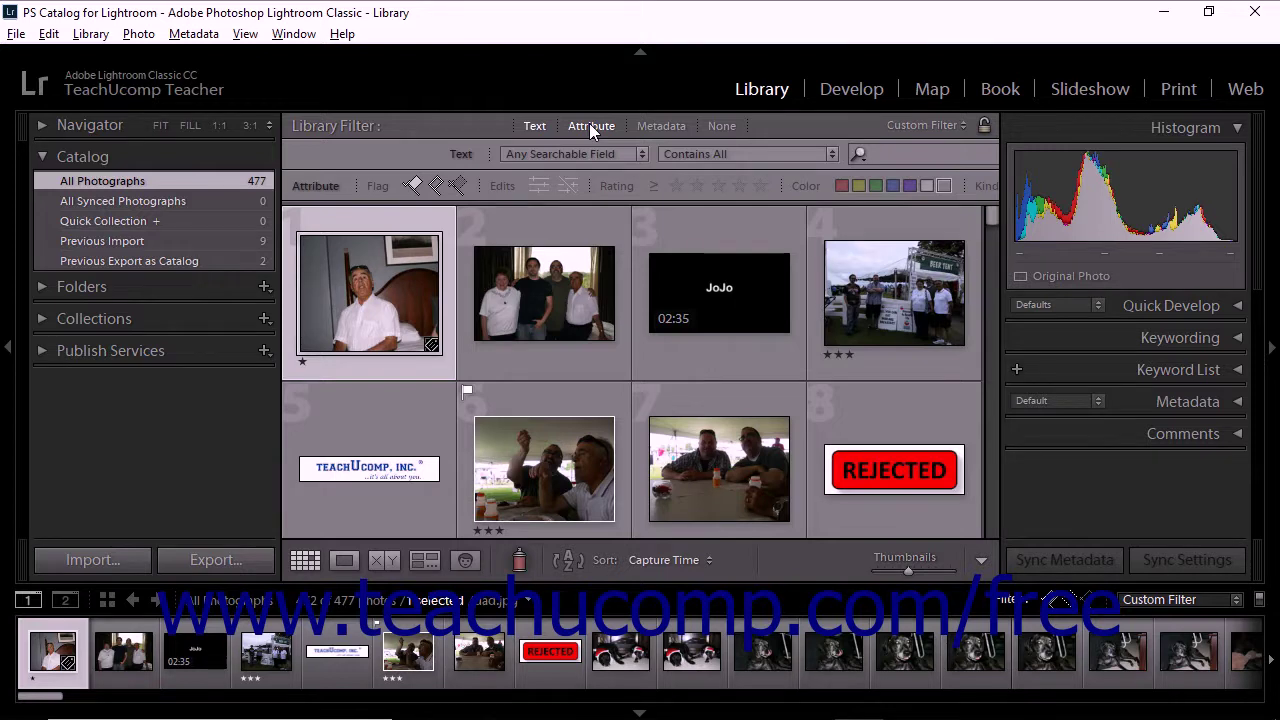
left_click(590, 127)
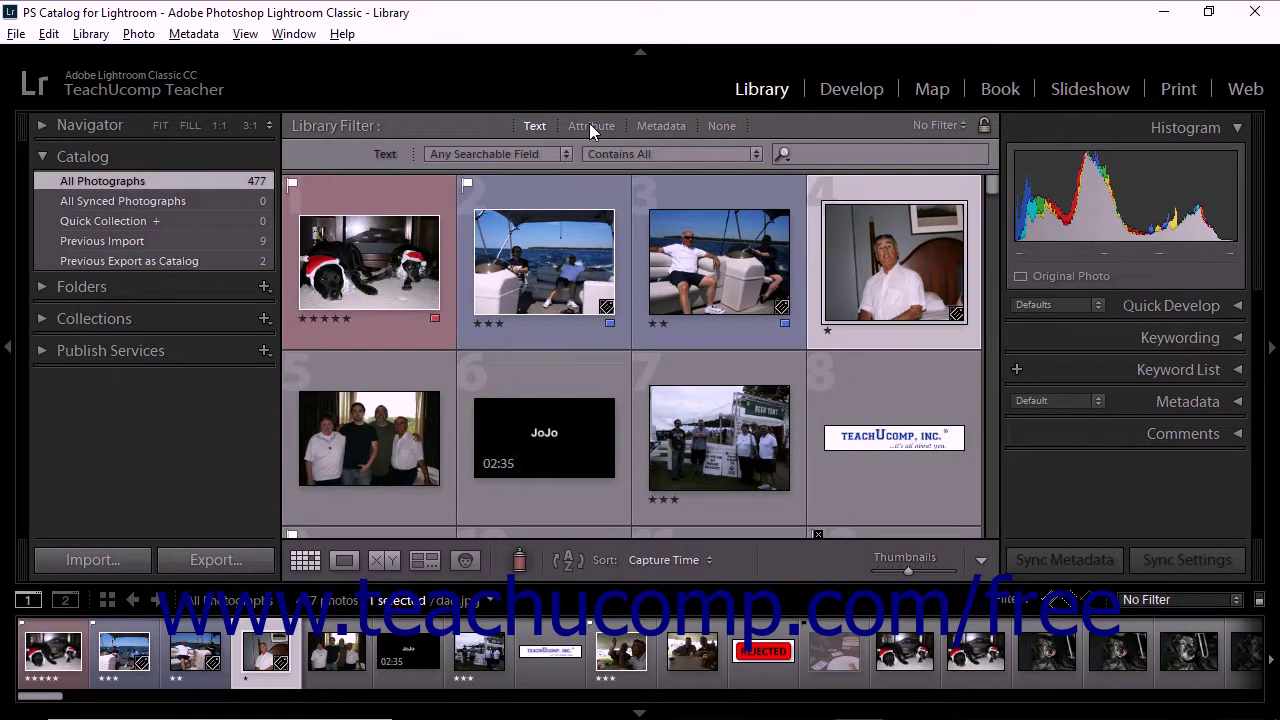
left_click(544, 124)
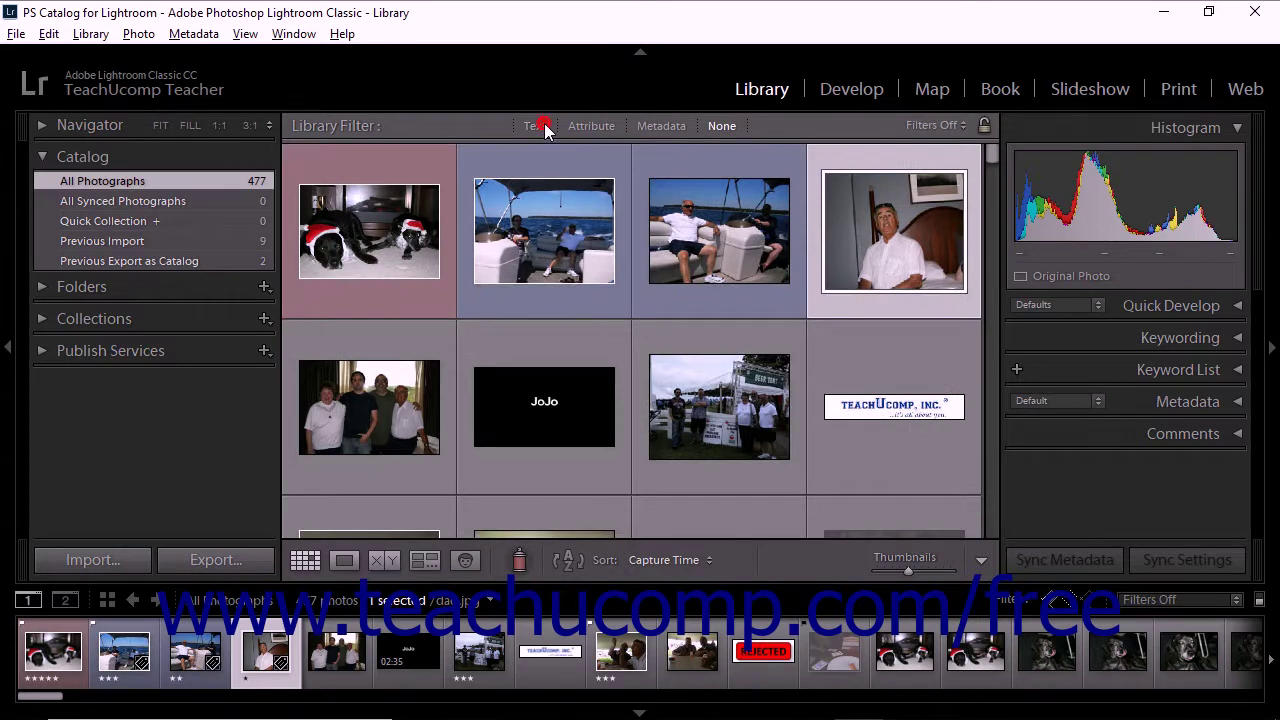
left_click(719, 126)
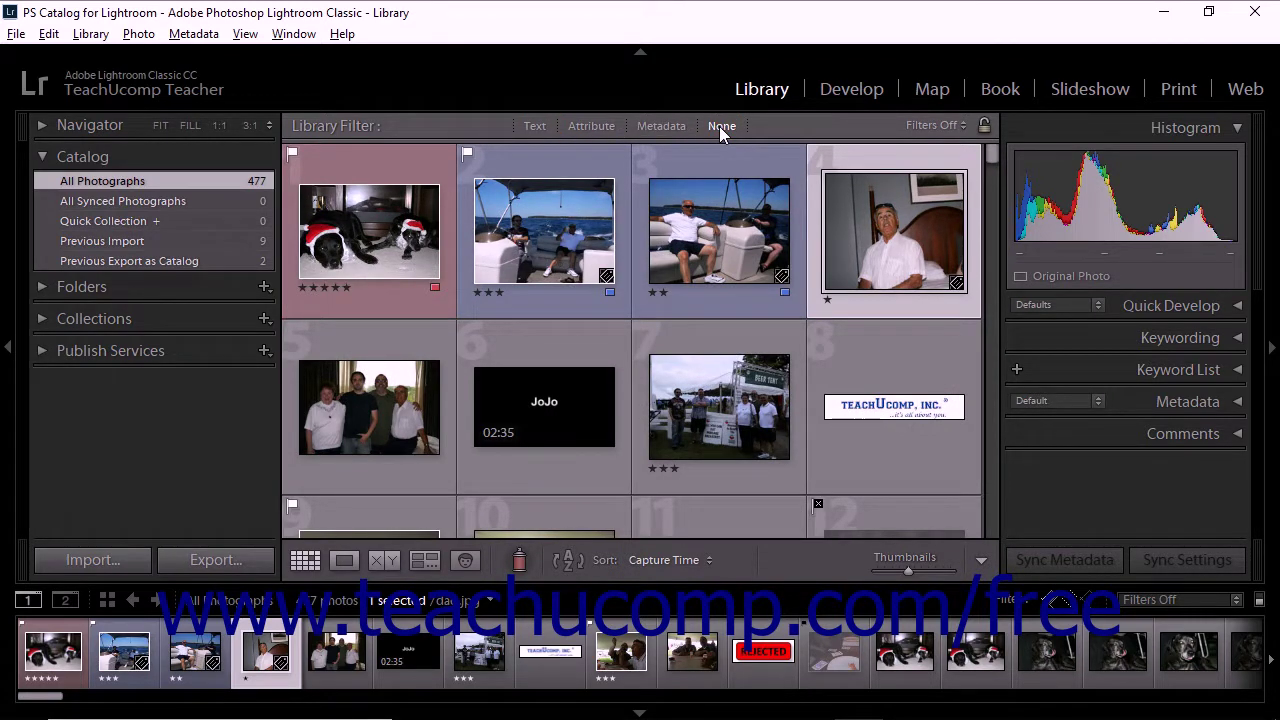
left_click(543, 122)
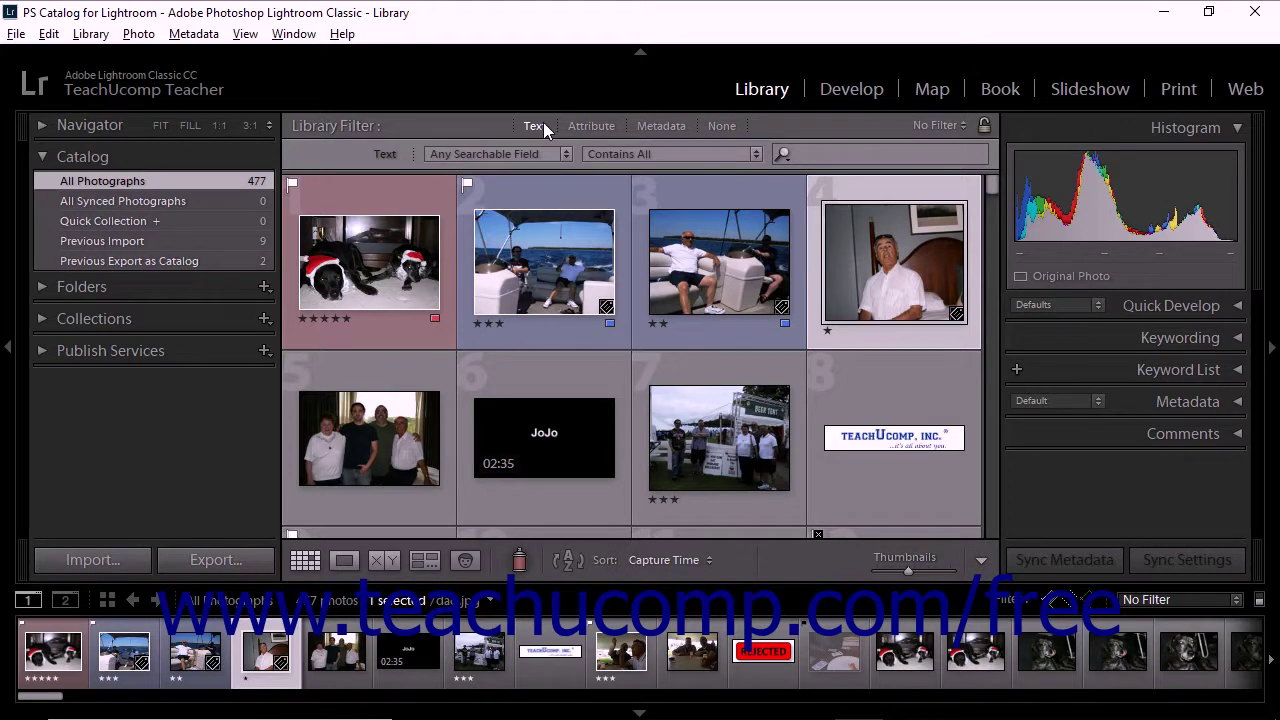
left_click(543, 124)
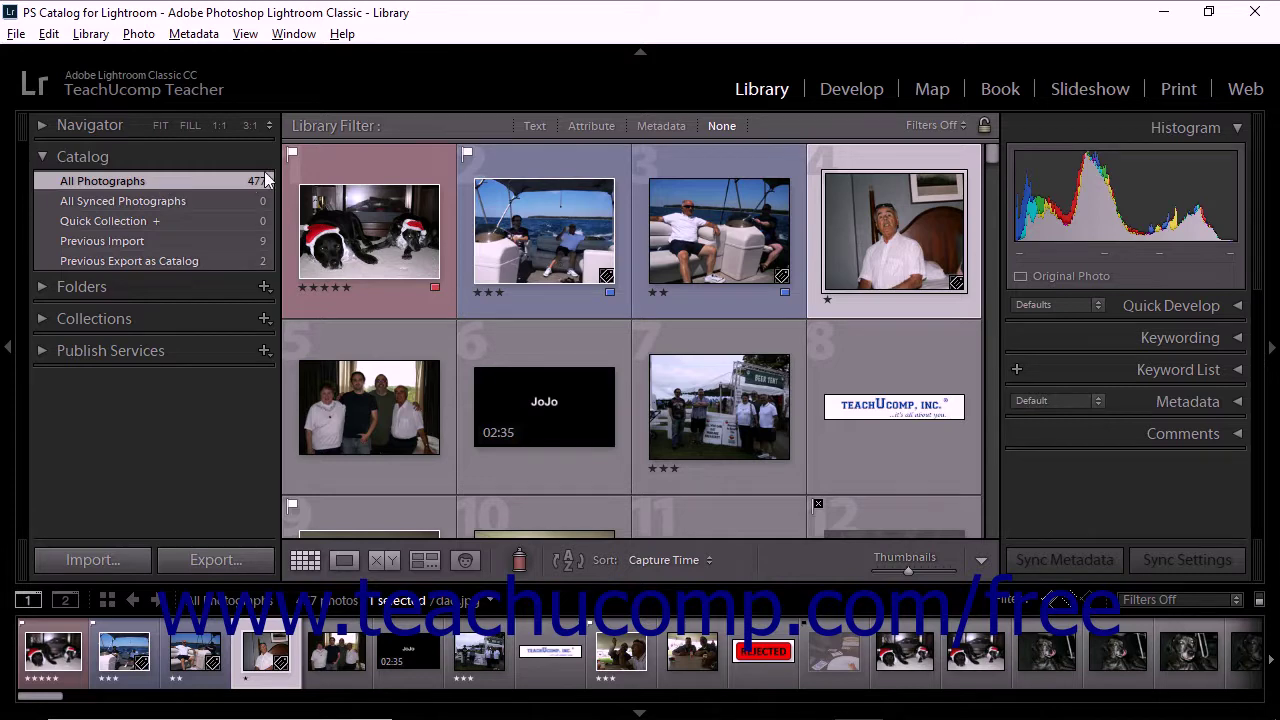
left_click(535, 126)
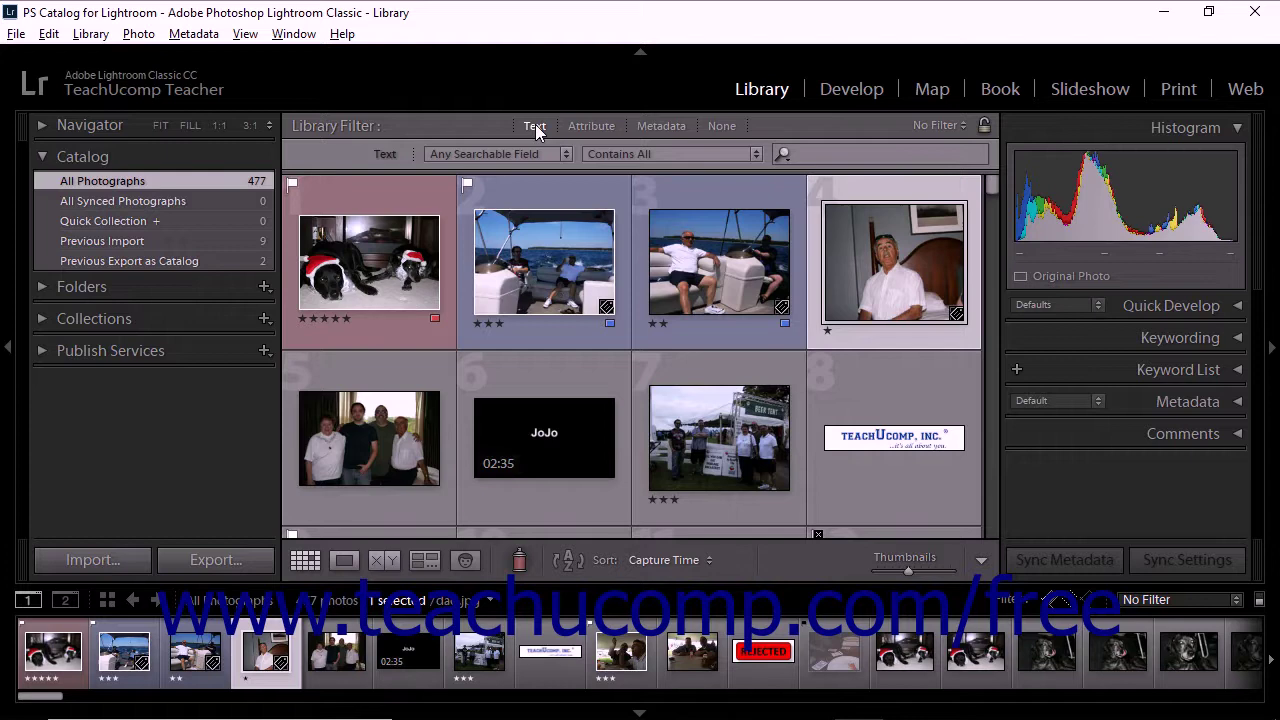
- Open the Any Searchable Field dropdown to list Filename, Title, Caption, Keywords and other fields
left_click(568, 154)
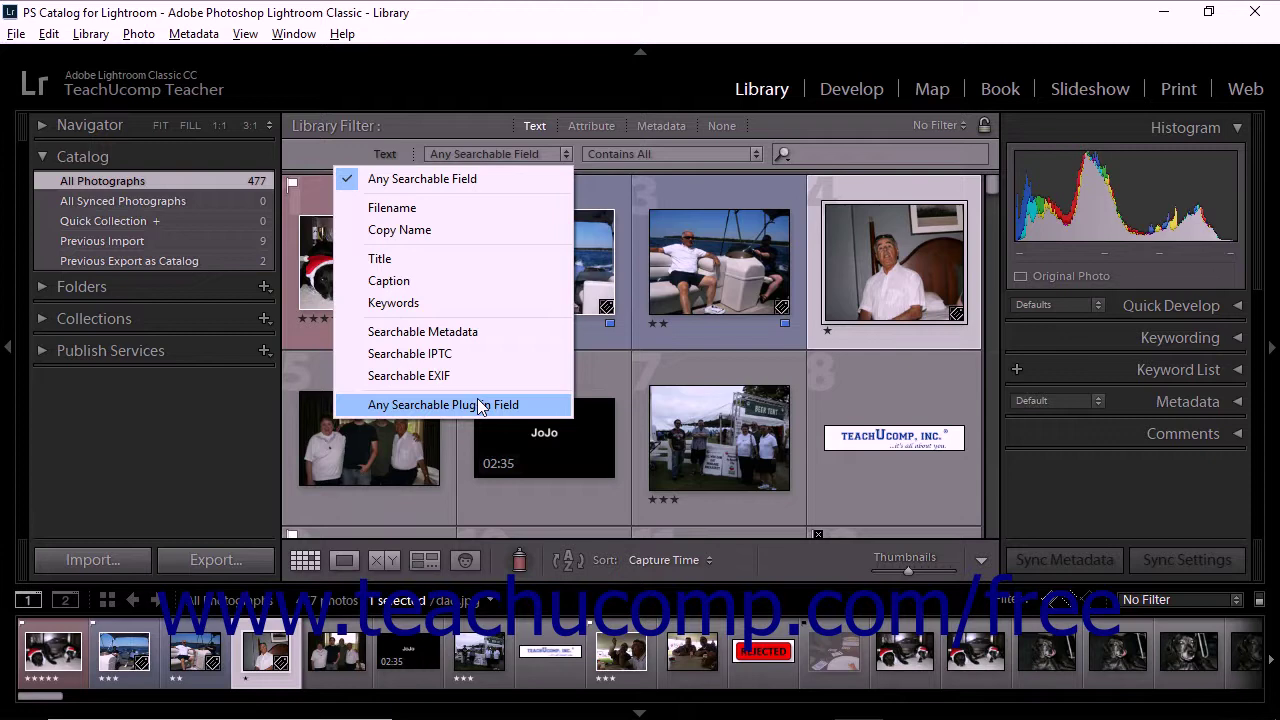
- Keep Any Searchable Field, review the Contains All match options, and place the cursor in the search box
left_click(450, 179)
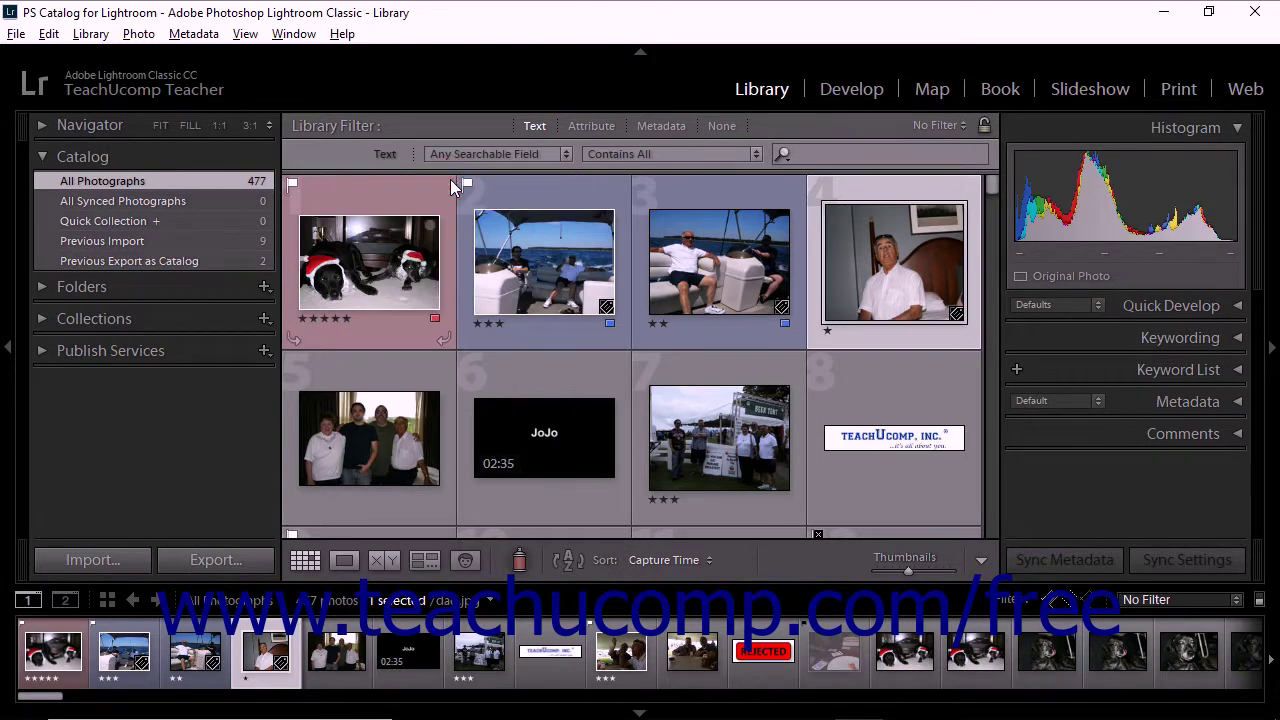
left_click(756, 154)
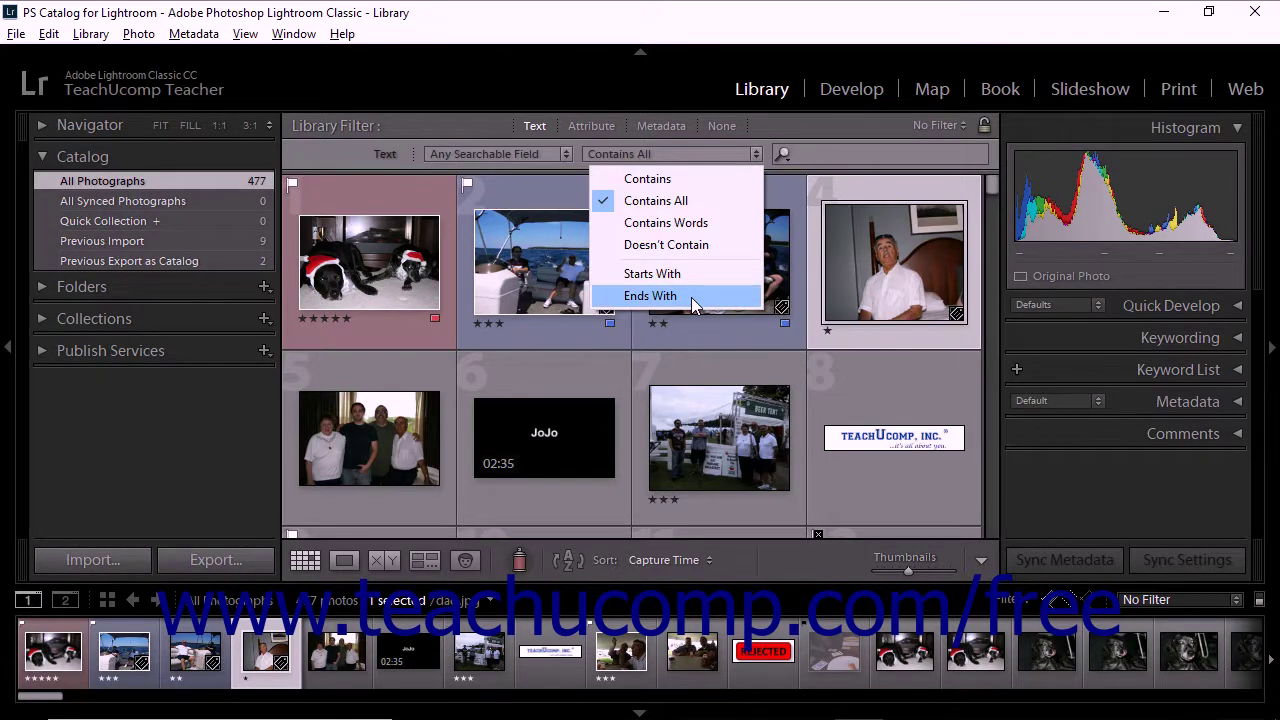
left_click(825, 155)
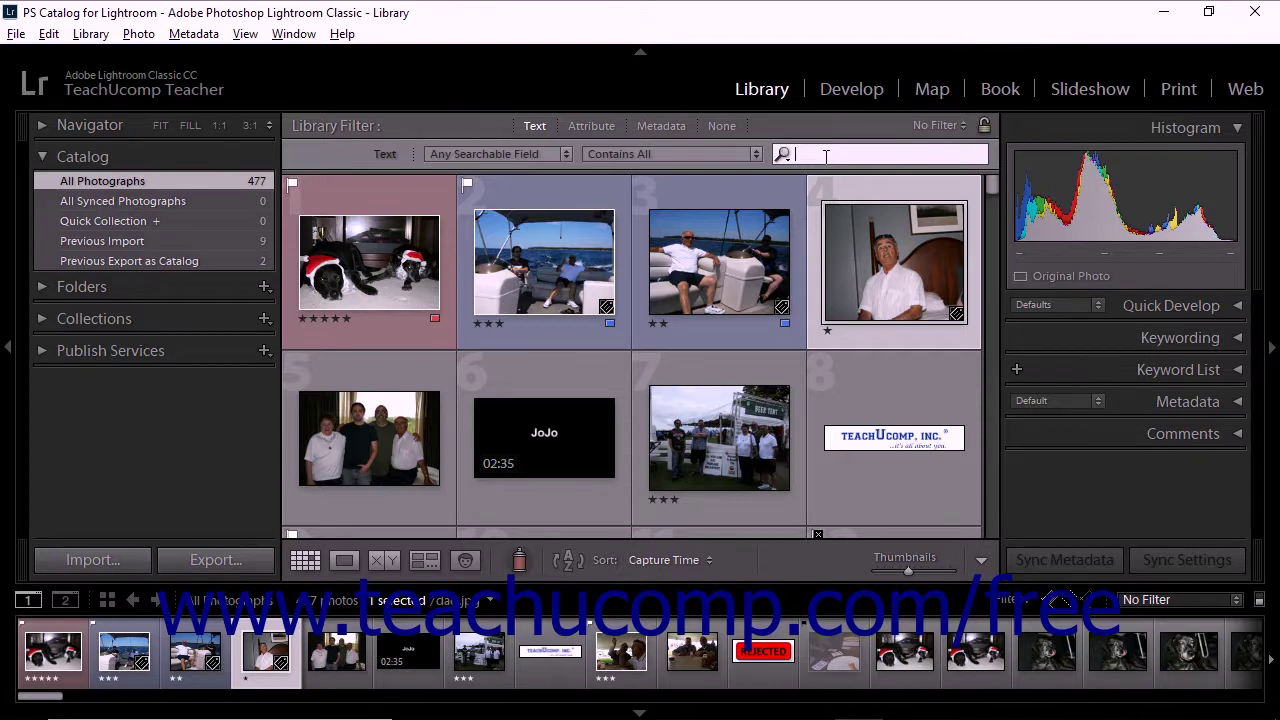
- Search the library for 'flower', then clear the search to show all photos
type("flower")
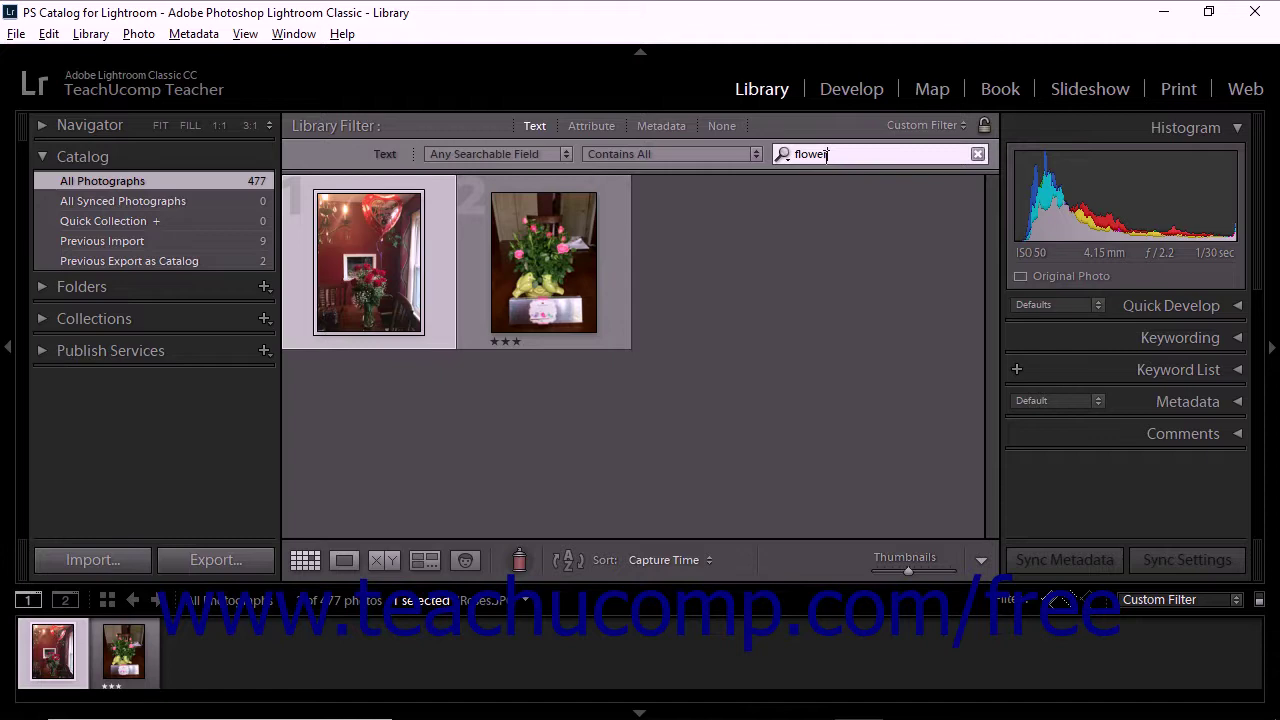
left_click(977, 153)
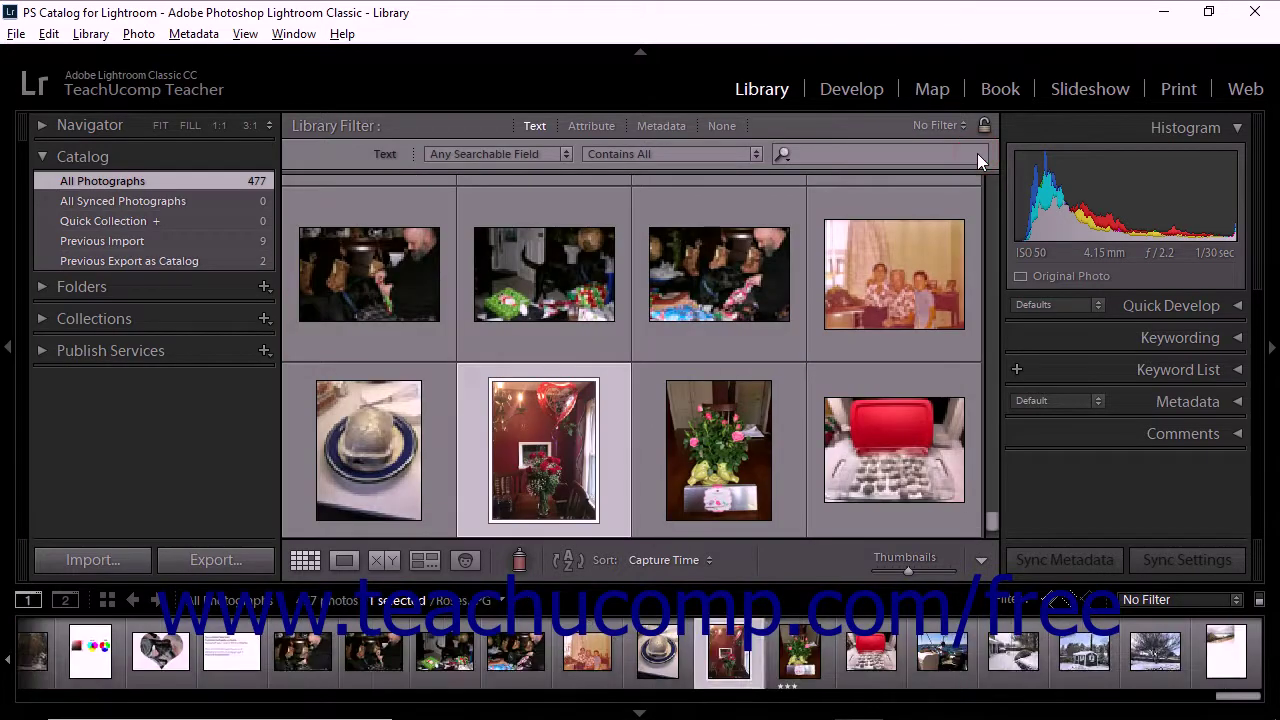
- Turn off the Text filter and show the Attribute options with the No Filter preset
left_click(533, 126)
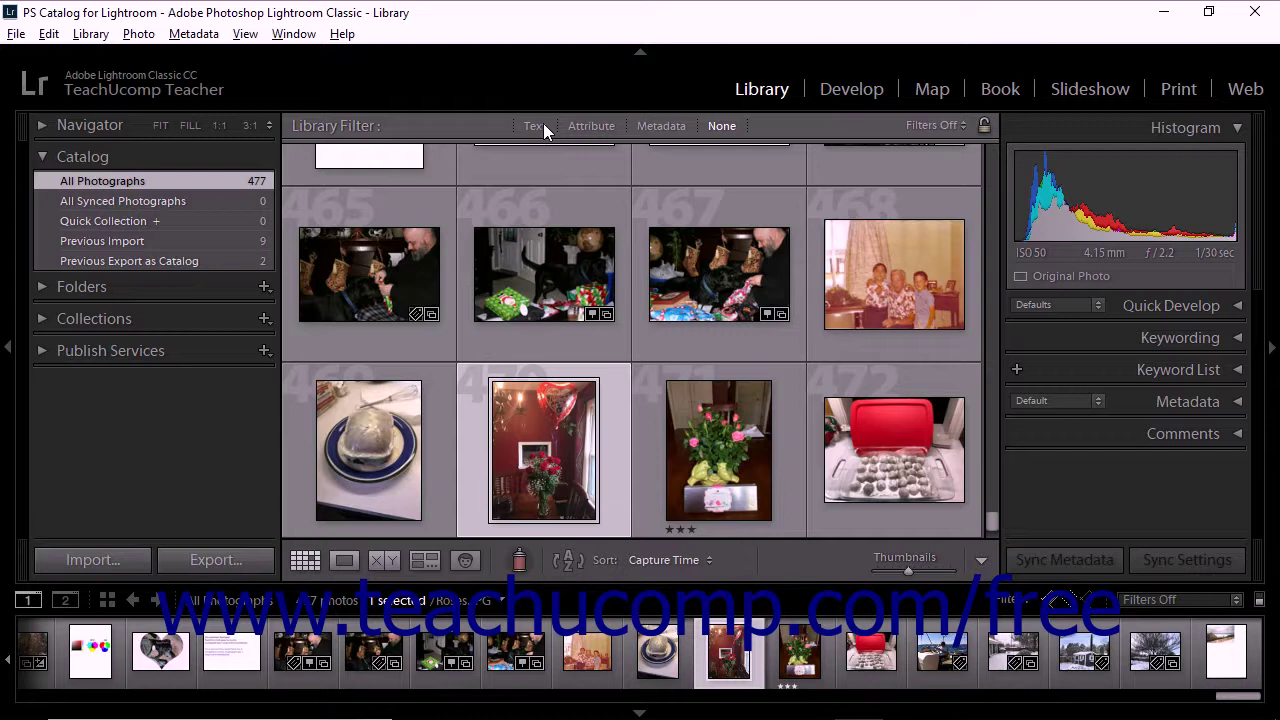
left_click(594, 126)
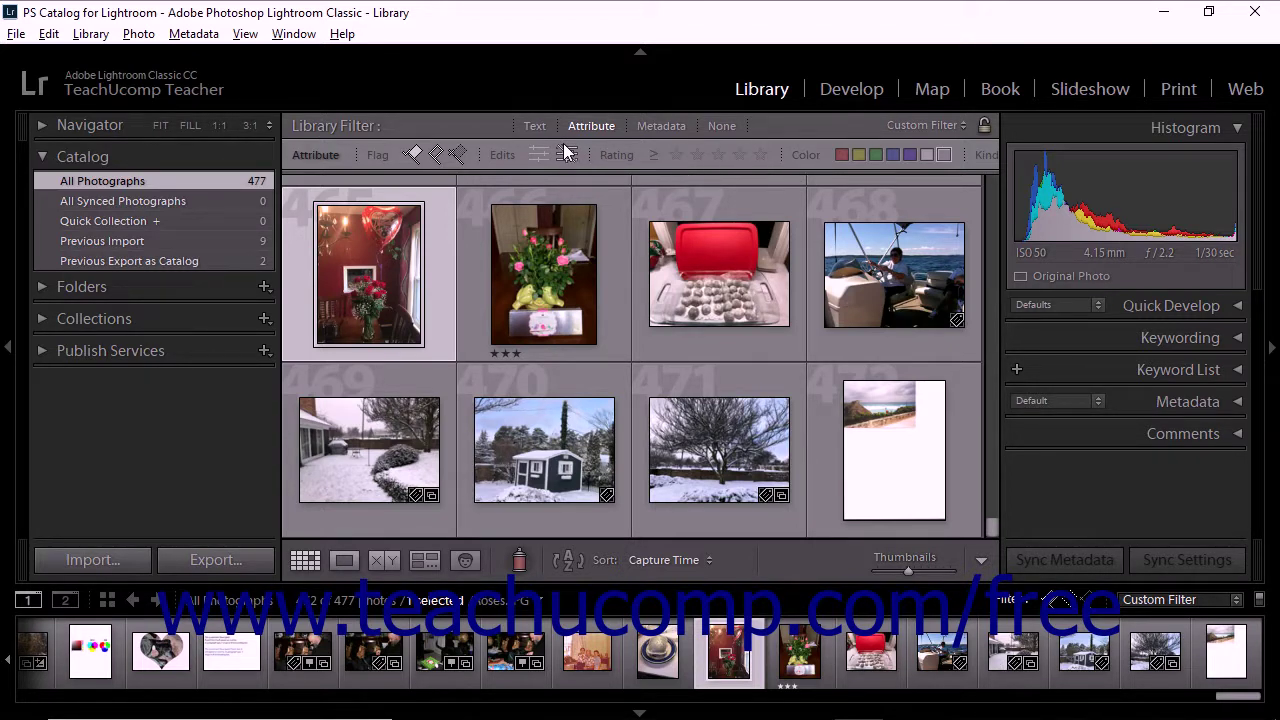
left_click(566, 152)
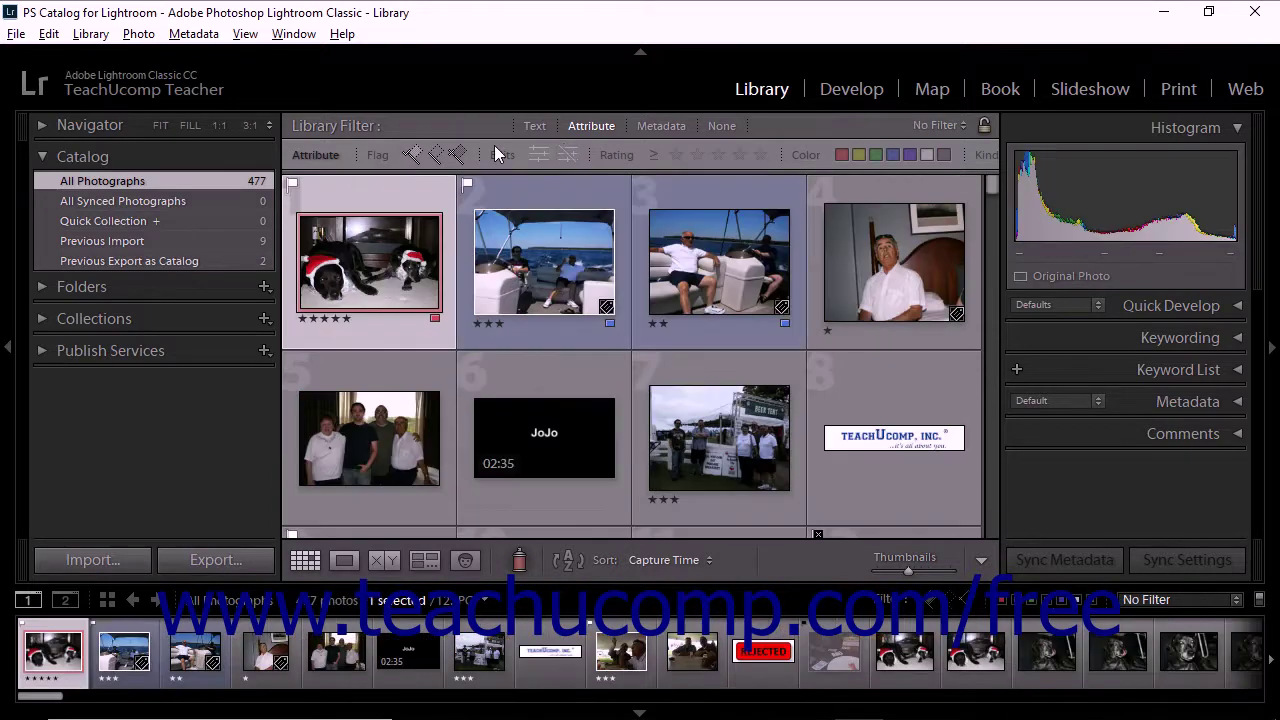
- Filter the grid to blue-labelled, flagged photos, leaving two images
left_click(893, 154)
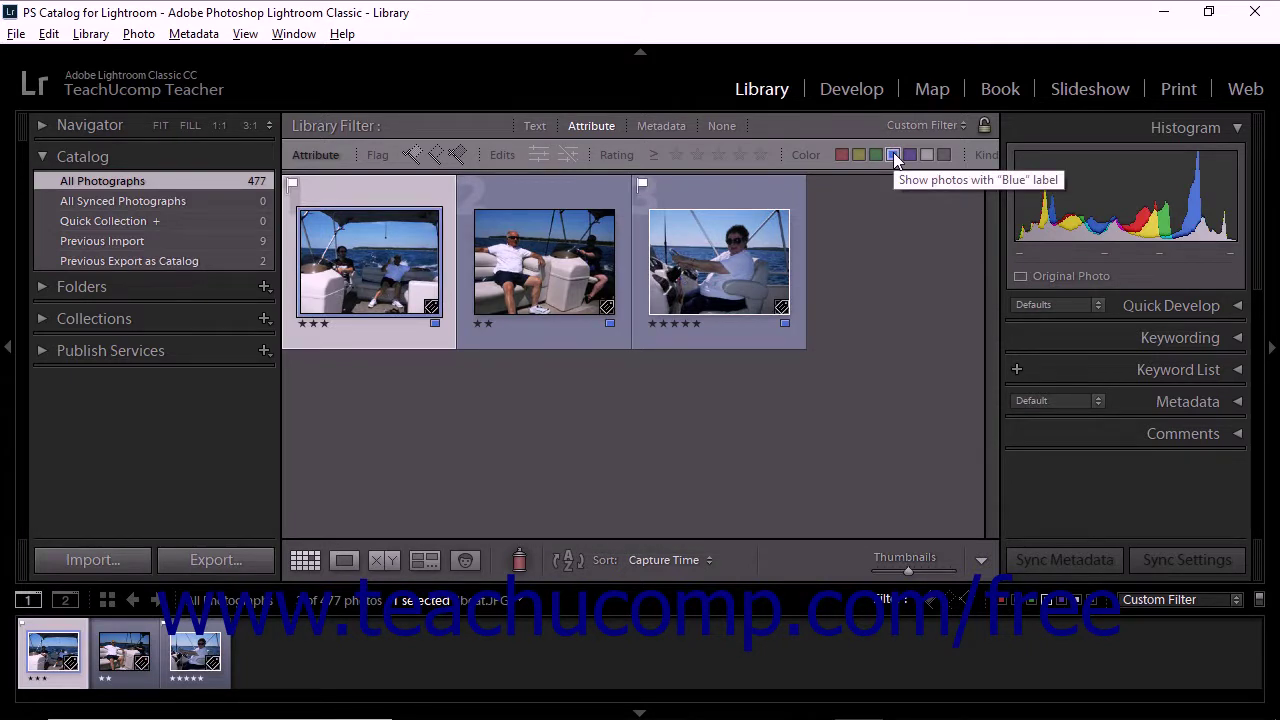
left_click(415, 155)
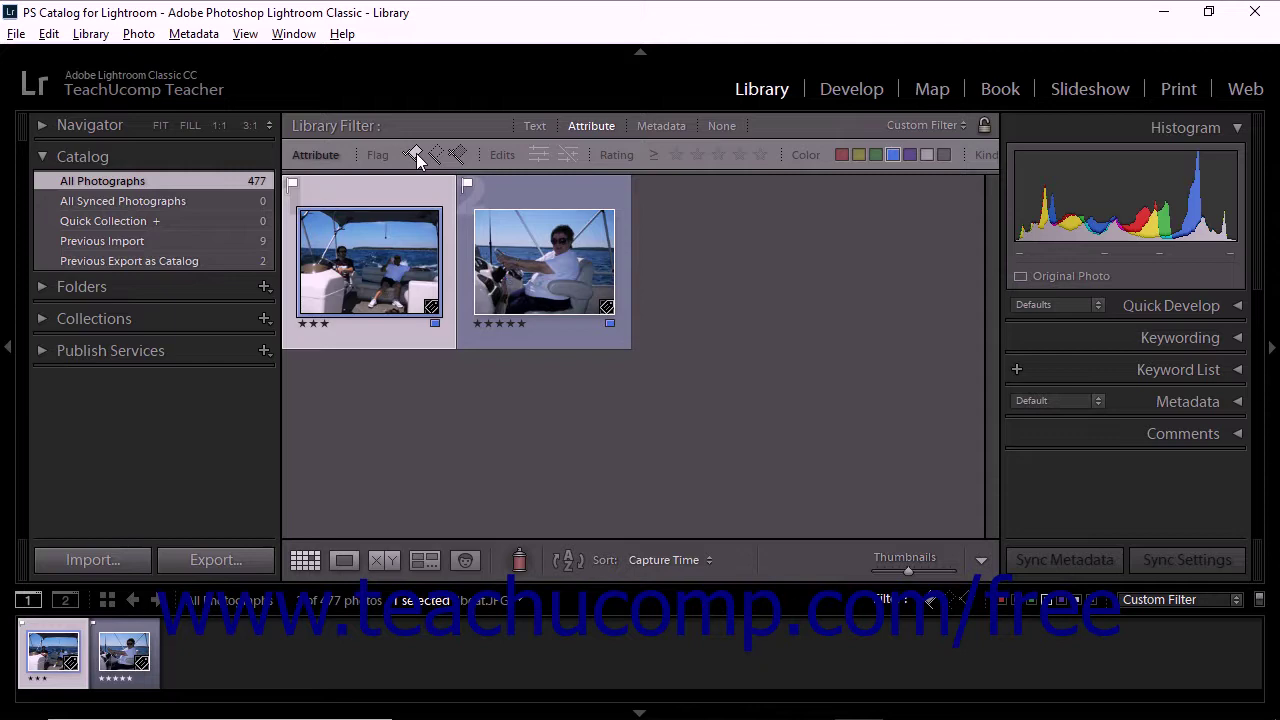
- Reset the color label filter from the Library menu
left_click(90, 33)
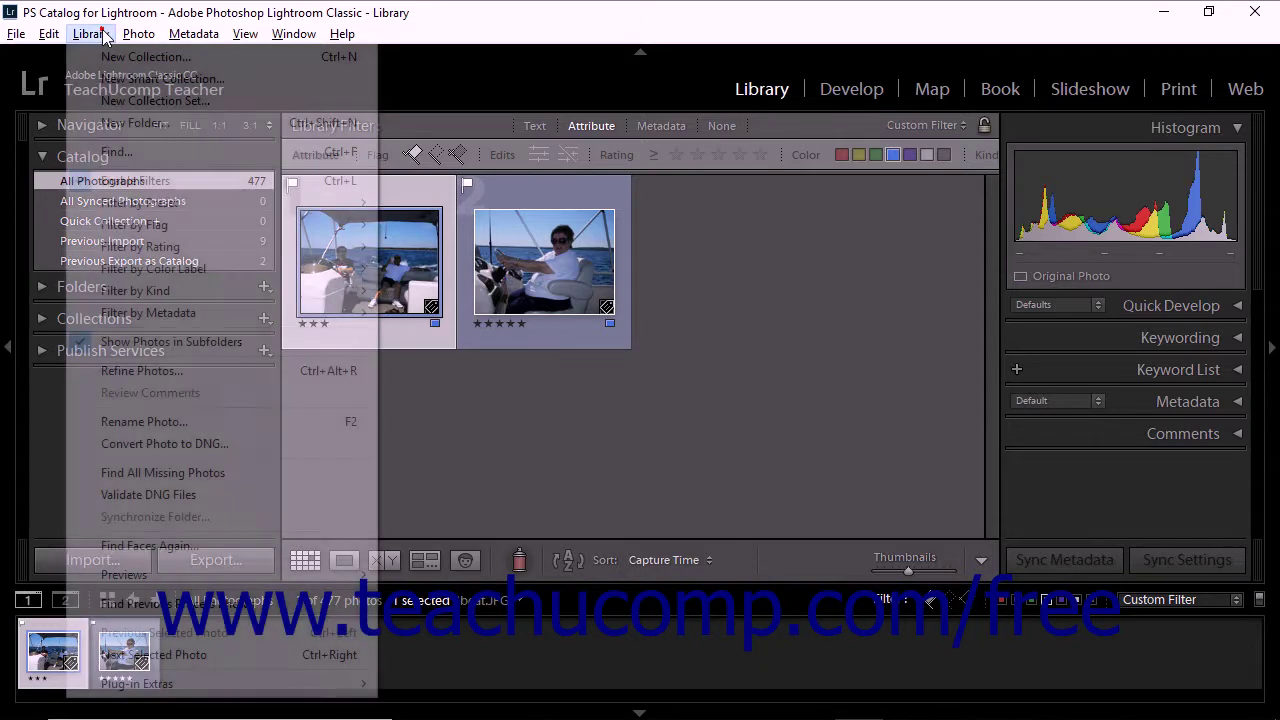
mouse_move(153, 268)
left_click(465, 435)
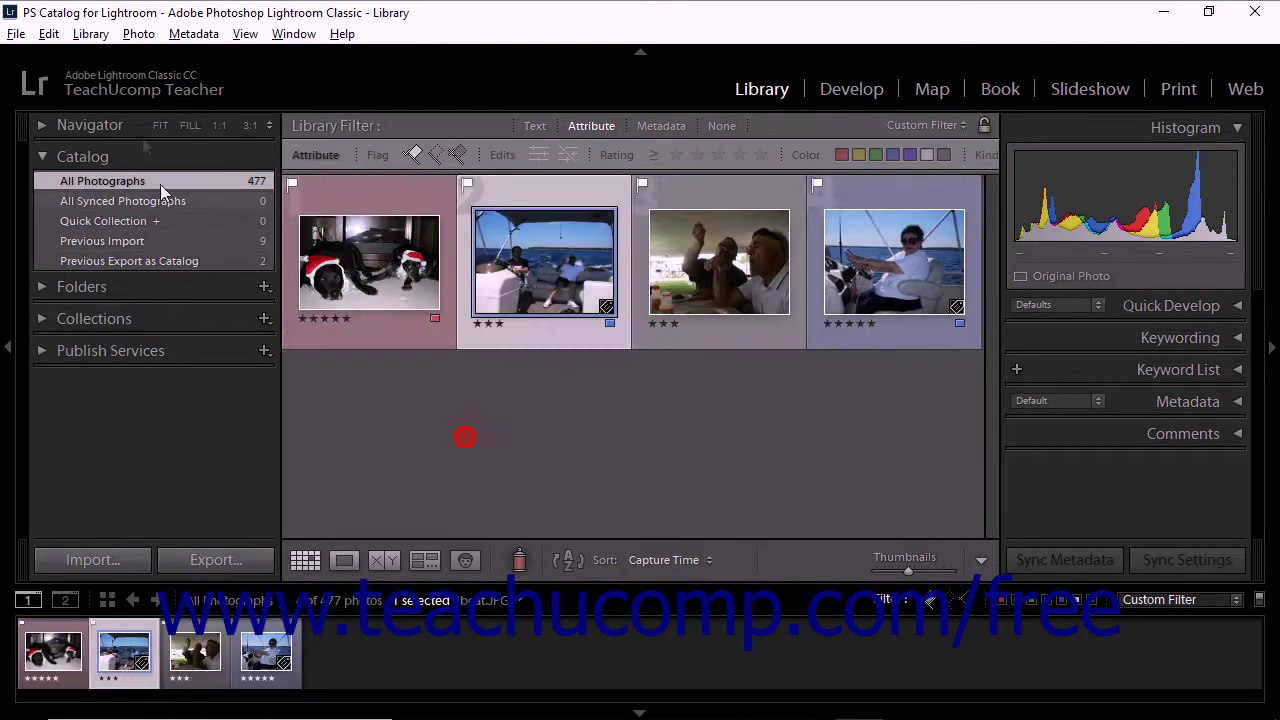
- Reset the flag filter from the Library menu and set library filtering to None
left_click(91, 34)
mouse_move(143, 220)
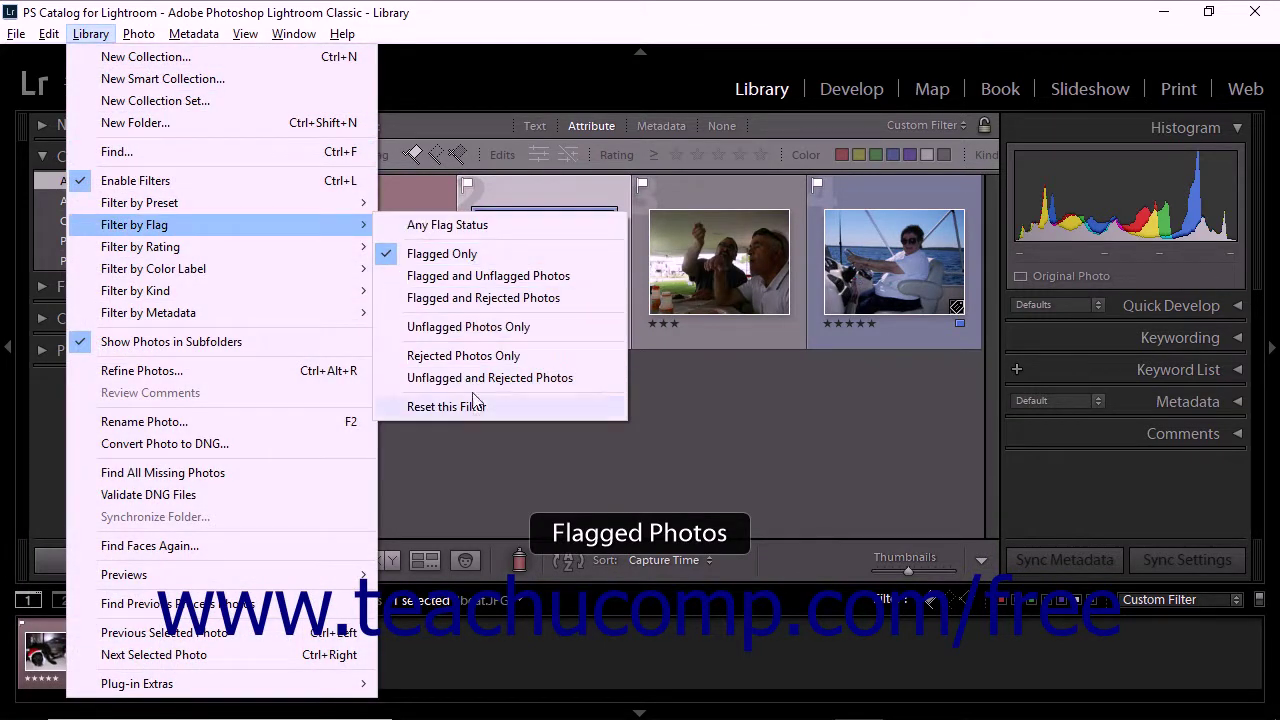
left_click(476, 410)
left_click(592, 125)
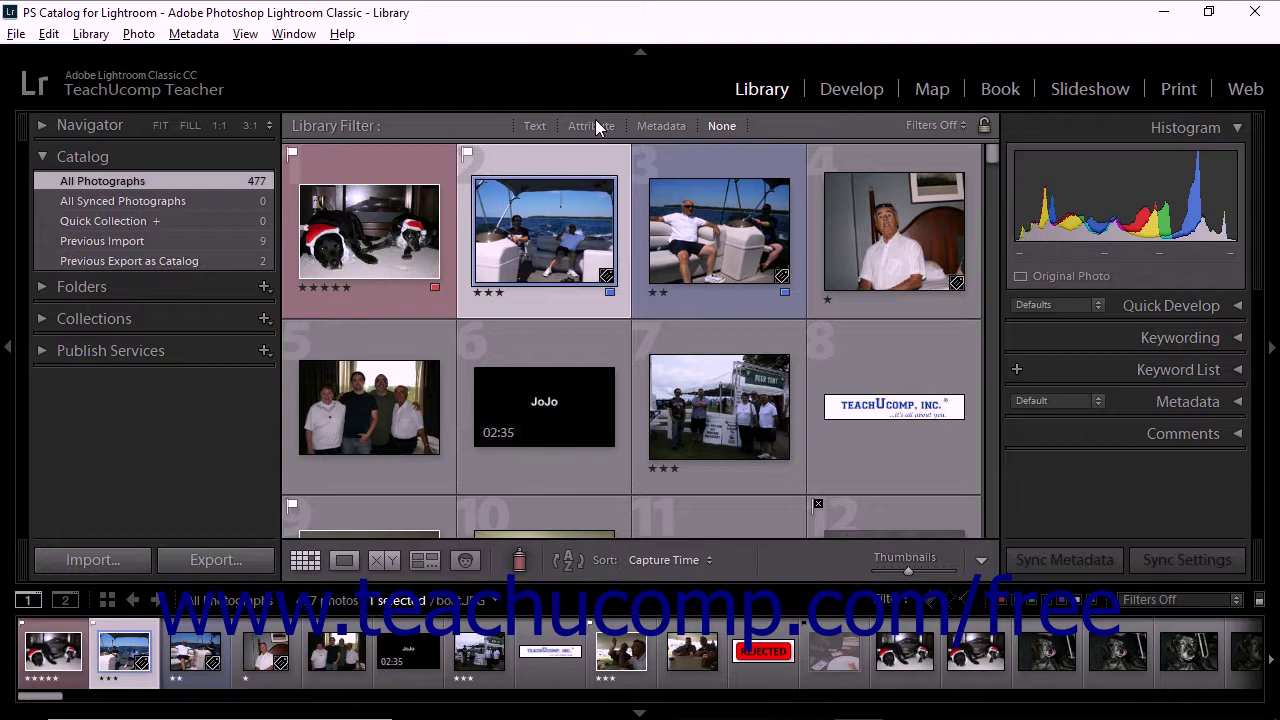
- Show Metadata columns, set the first to Edit with Edited selected, keeping Camera as the next column
left_click(662, 126)
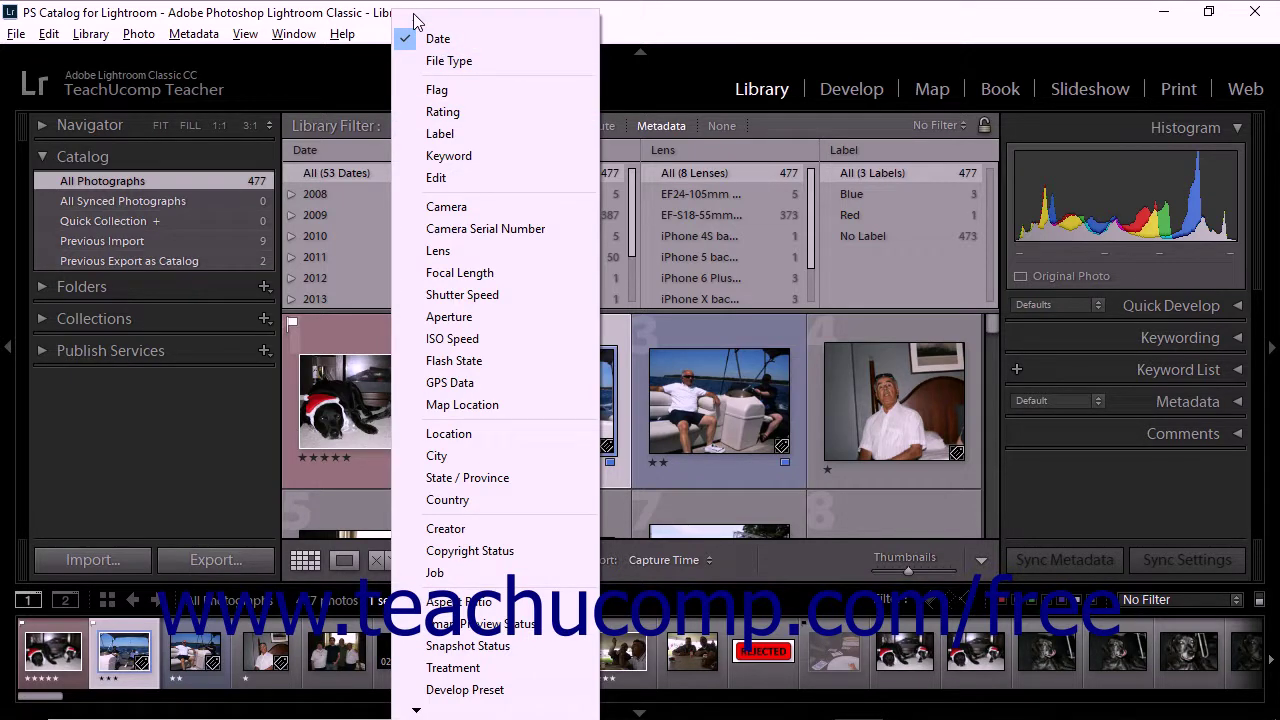
left_click(457, 177)
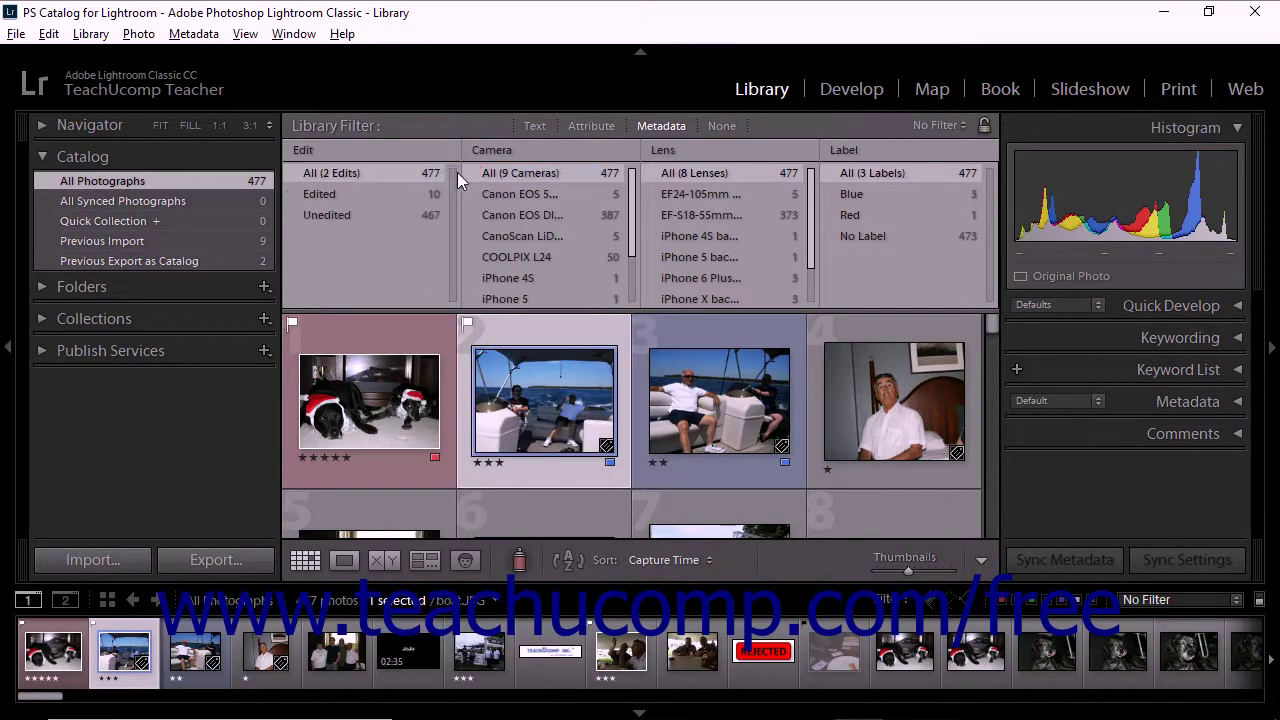
left_click(343, 197)
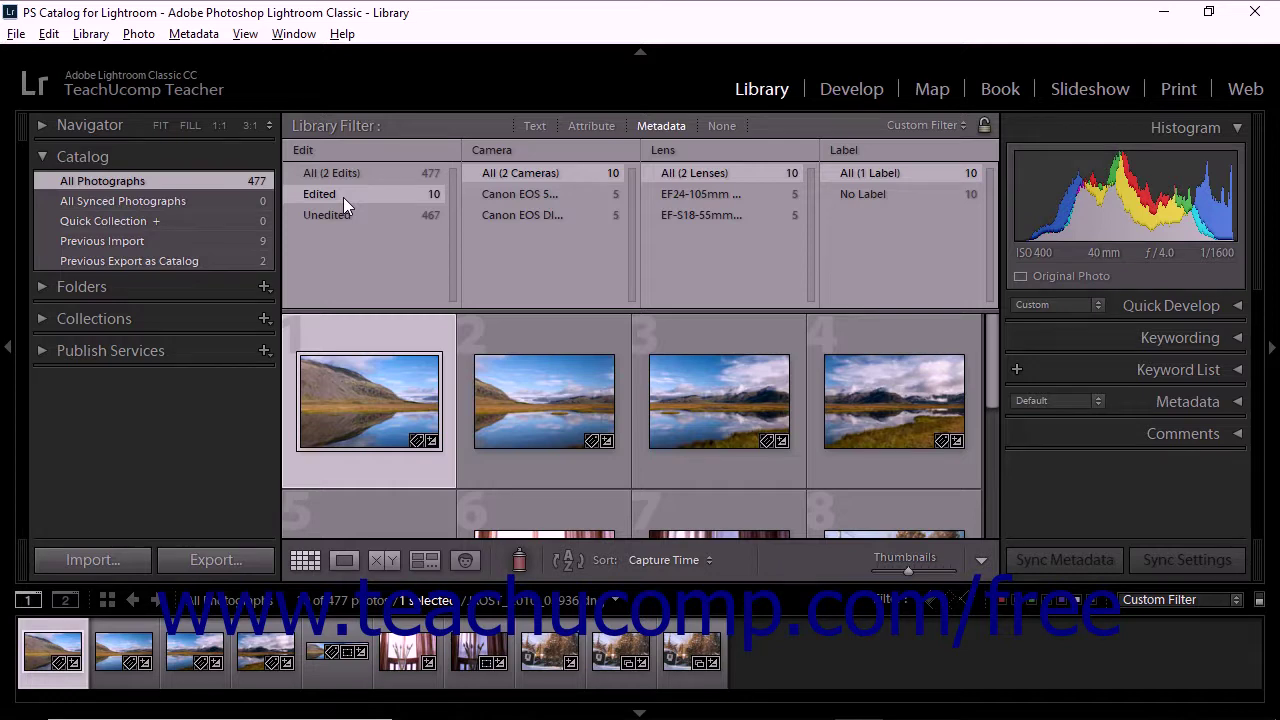
left_click(532, 149)
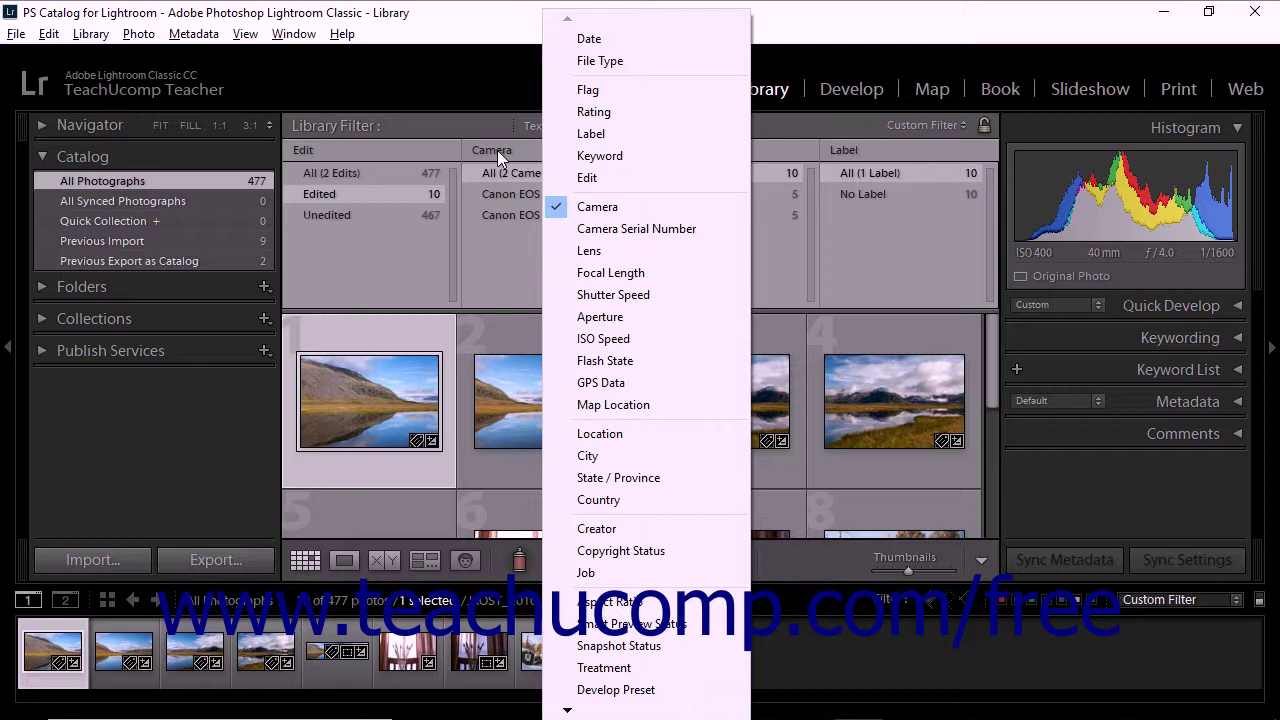
left_click(449, 133)
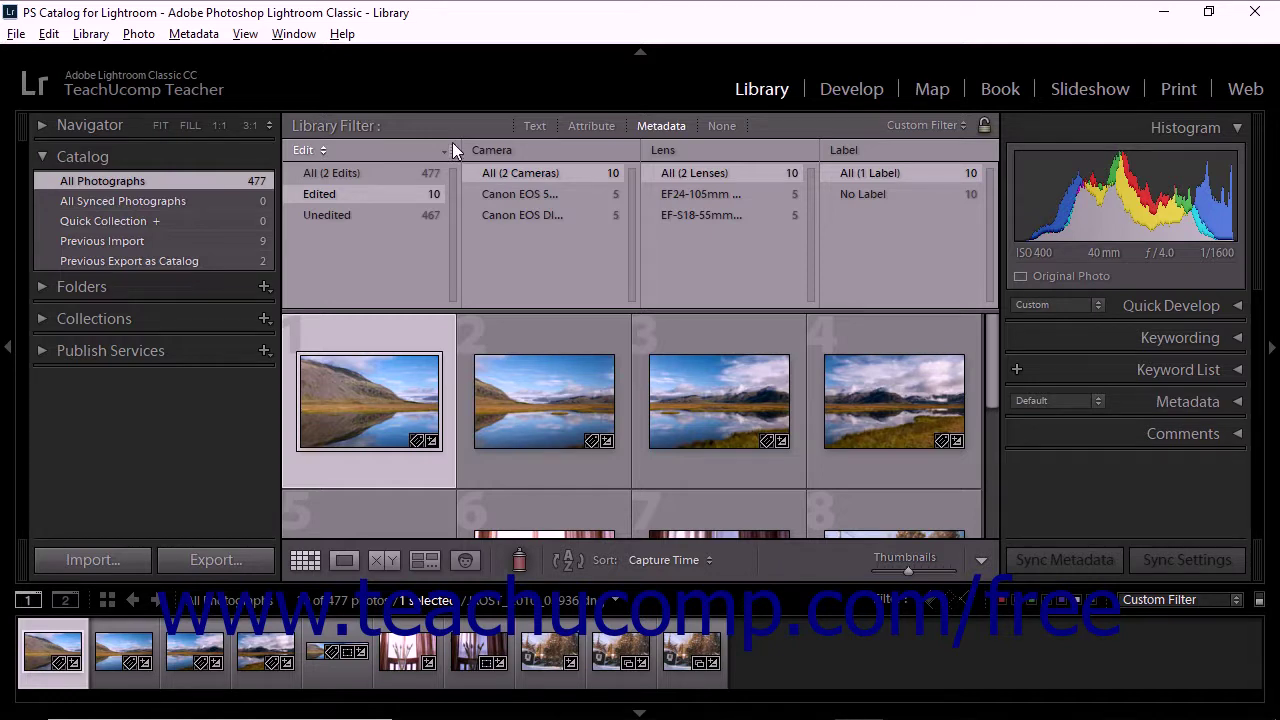
- Change the first metadata column back to Date and set the Library Filter to None to show all photos
right_click(452, 143)
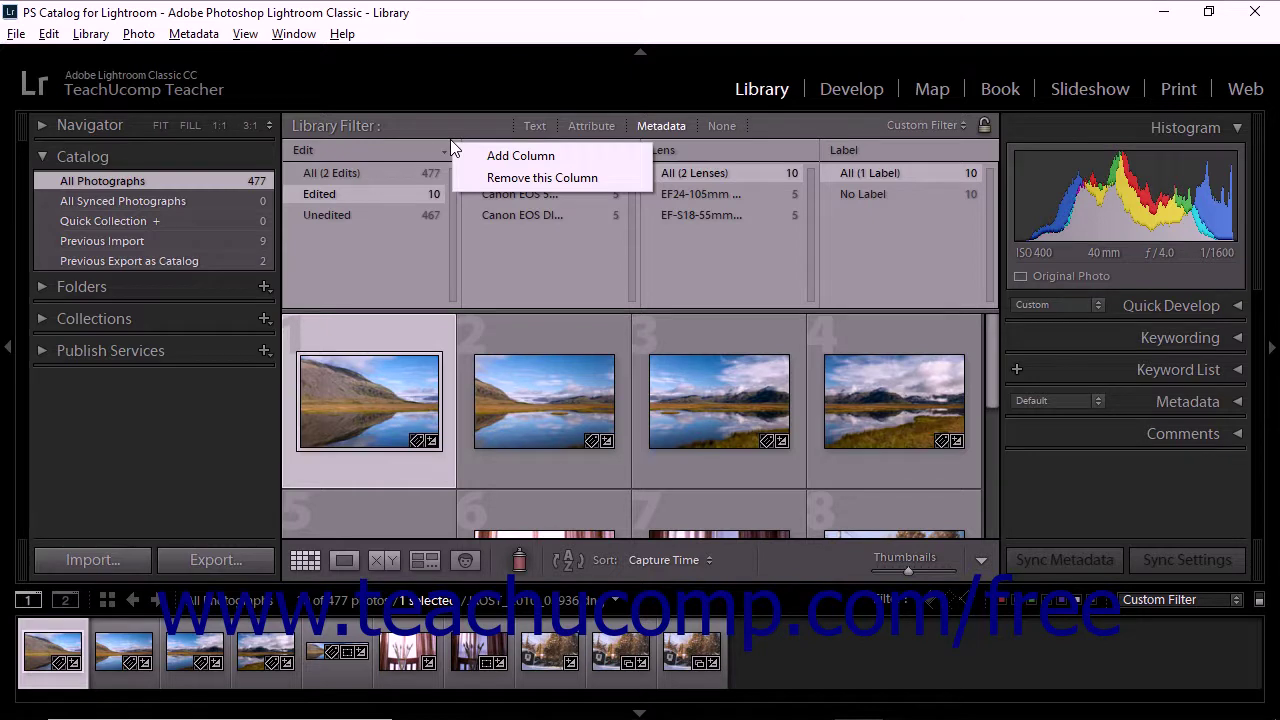
left_click(395, 150)
left_click(450, 38)
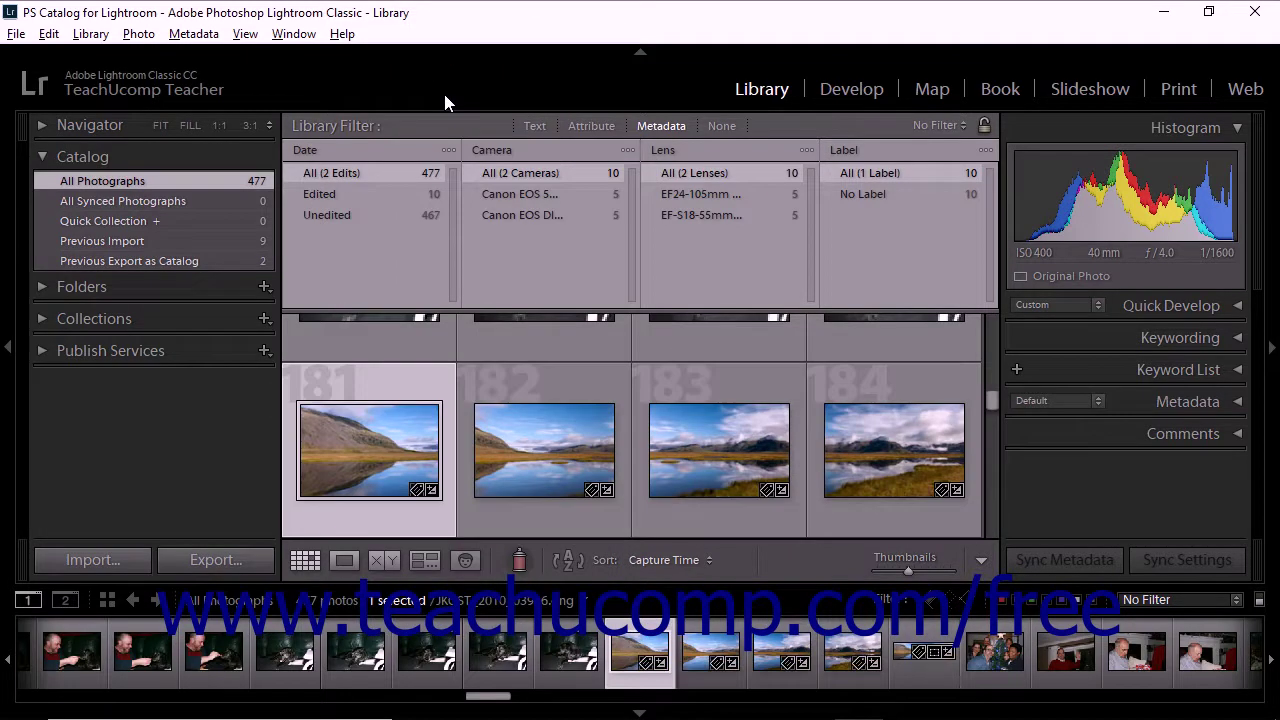
left_click(729, 125)
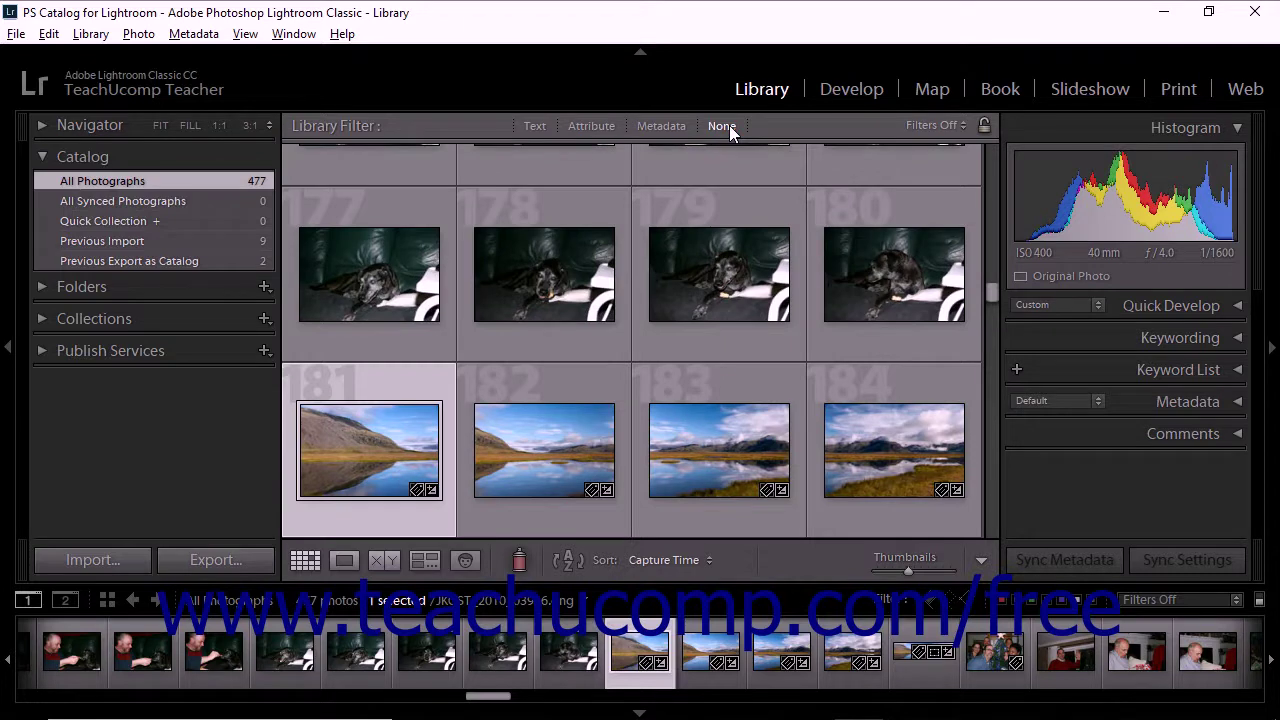